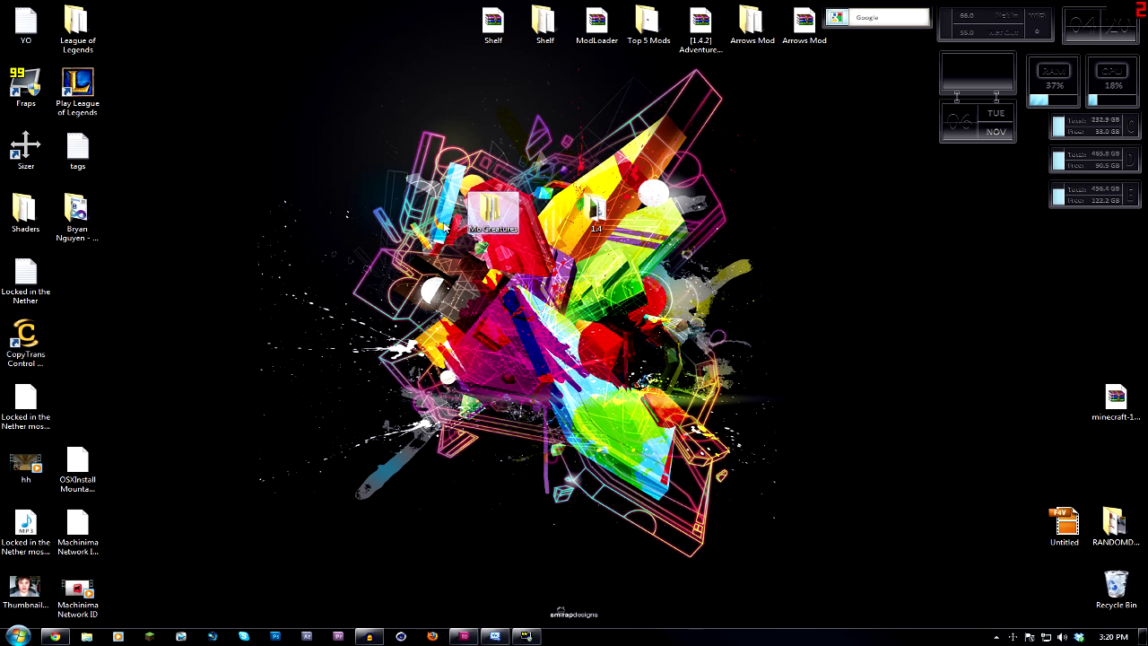
drag(414, 159, 655, 256)
click(469, 134)
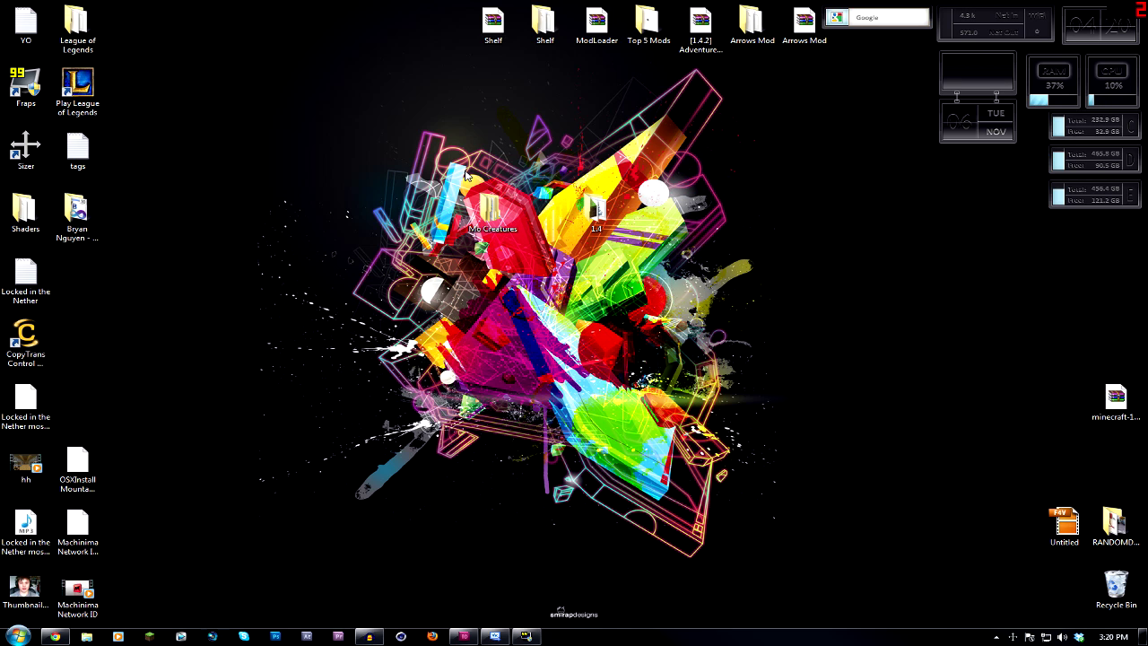
drag(414, 179, 648, 271)
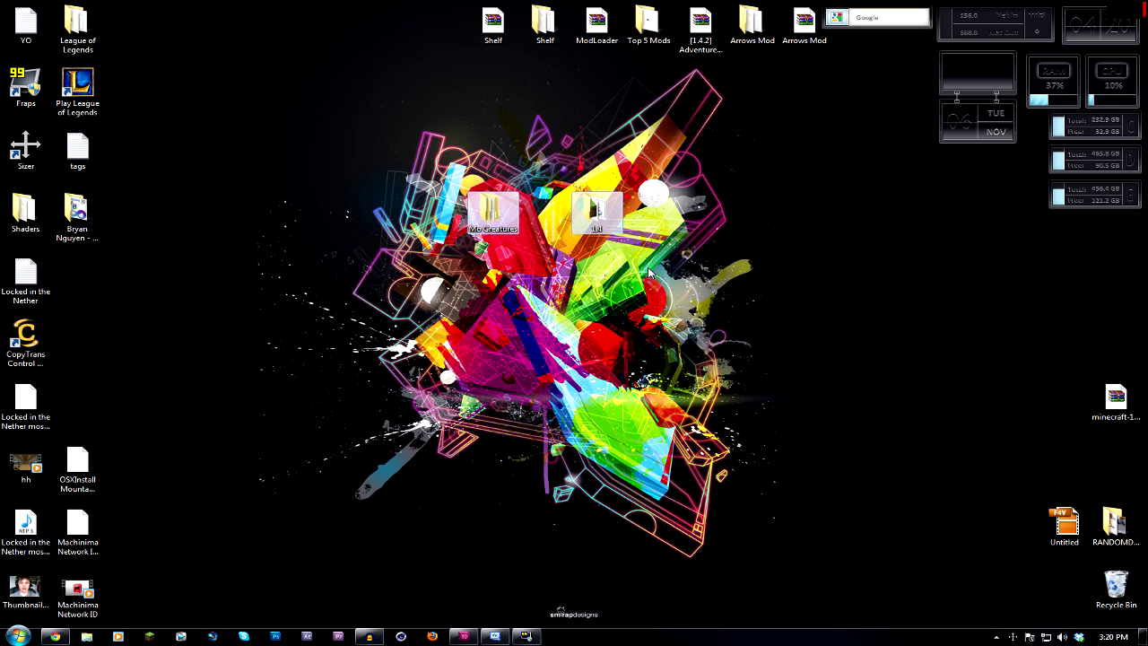
click(402, 134)
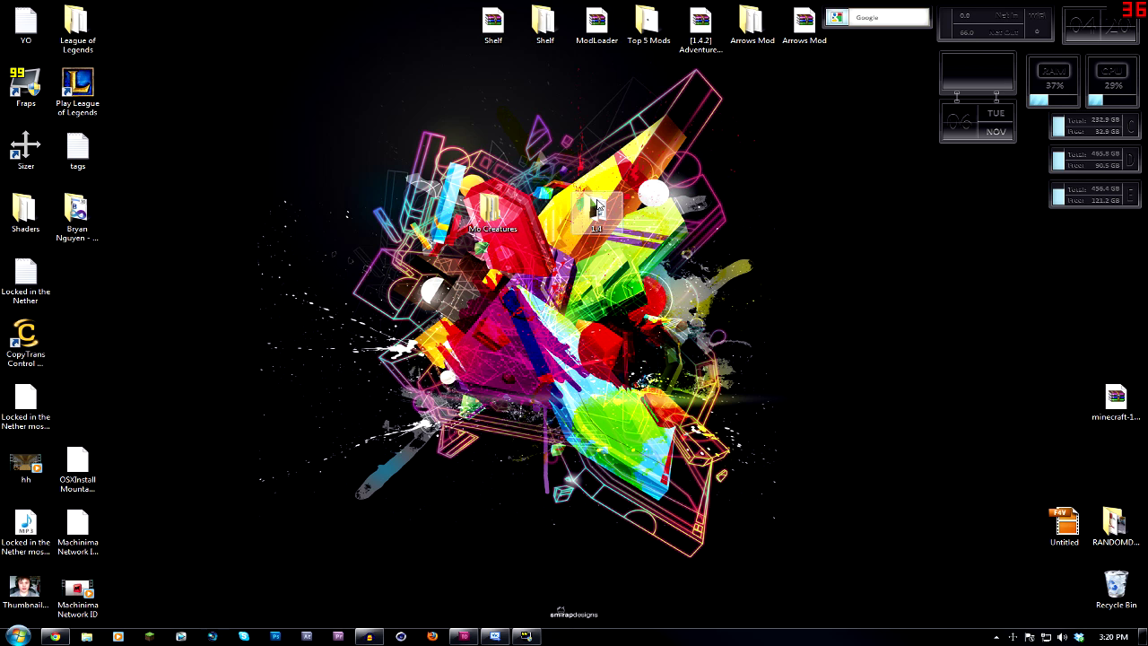
drag(597, 208, 659, 215)
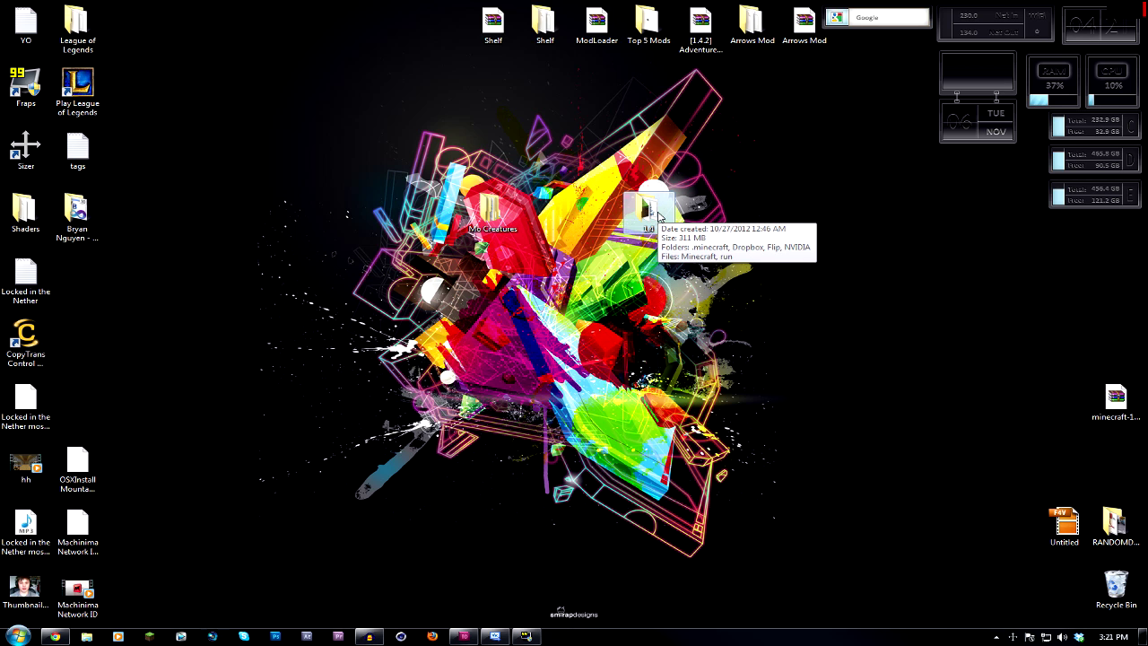
drag(615, 174, 752, 250)
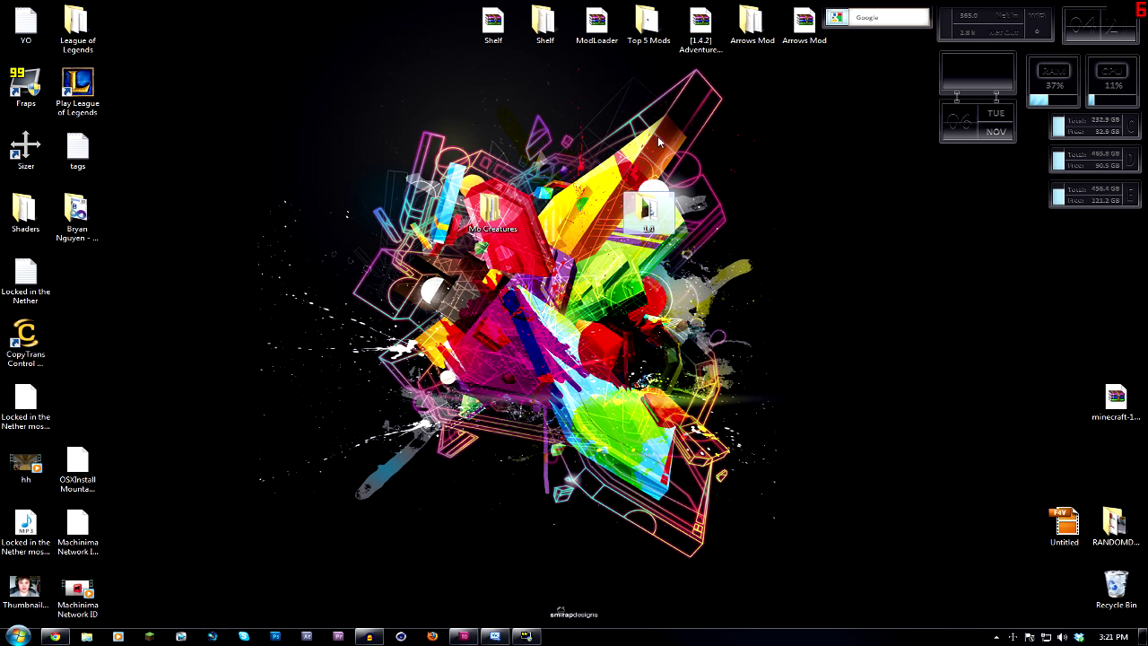
Open the Mo Creatures folder from the desktop and go through its CustomMobSpawner, DrZharks MoCreatures and GuiAPI archives
double_click(488, 210)
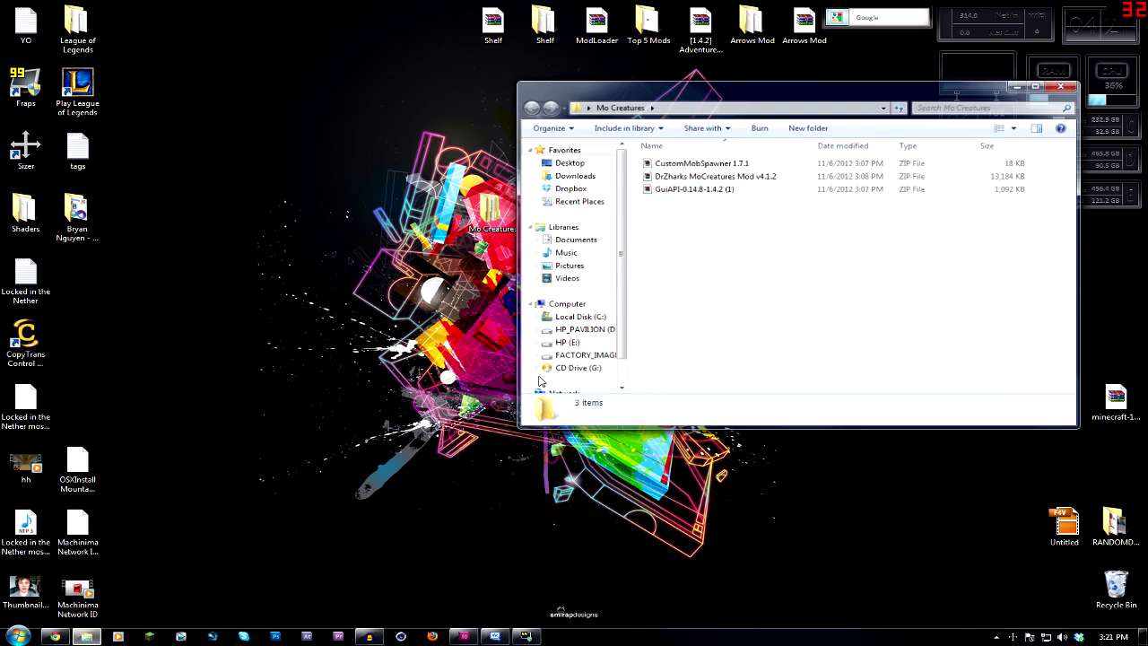
drag(801, 93, 289, 85)
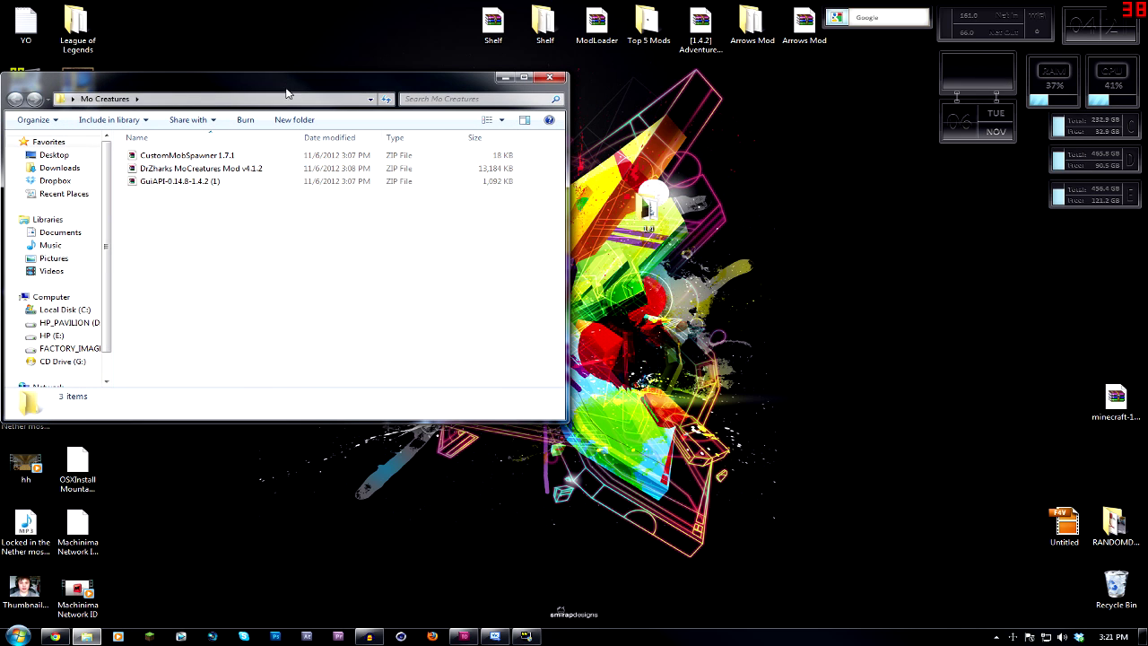
click(178, 158)
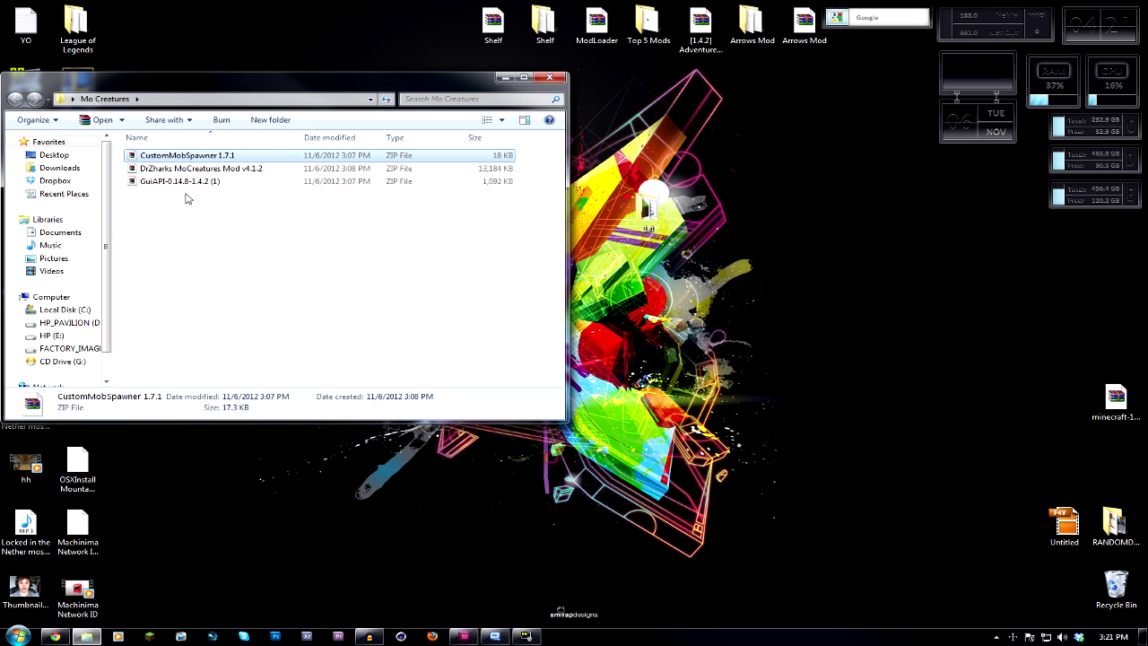
click(190, 172)
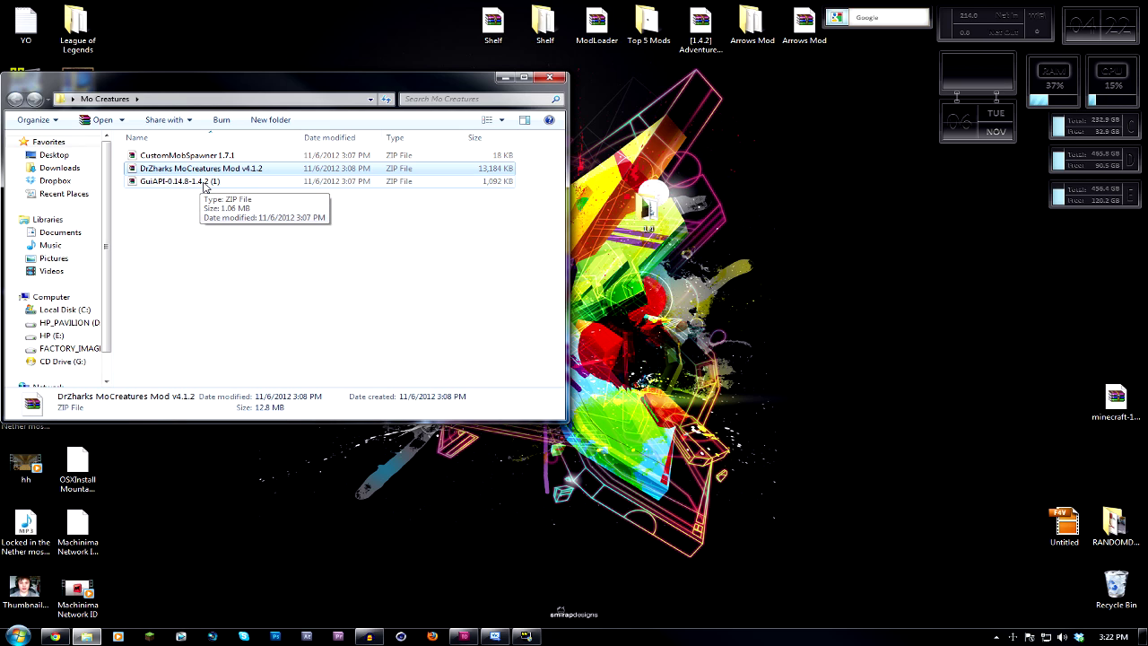
click(202, 182)
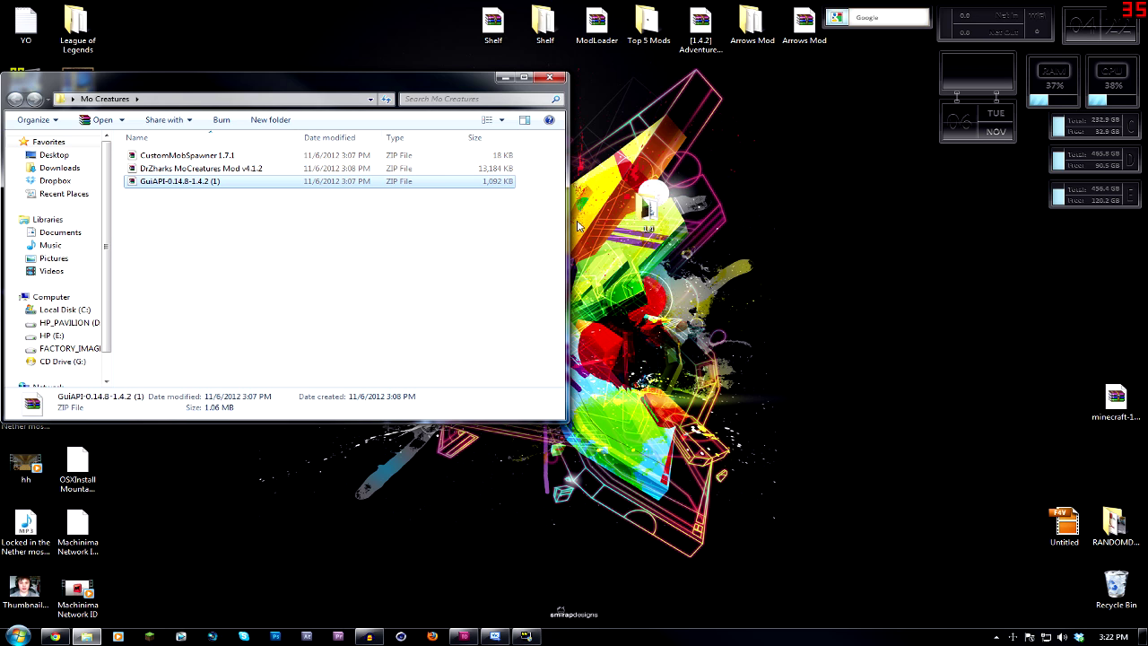
Narrow the Mo Creatures window, open the desktop folder 1.4 and arrange the two windows side by side
drag(567, 224, 472, 223)
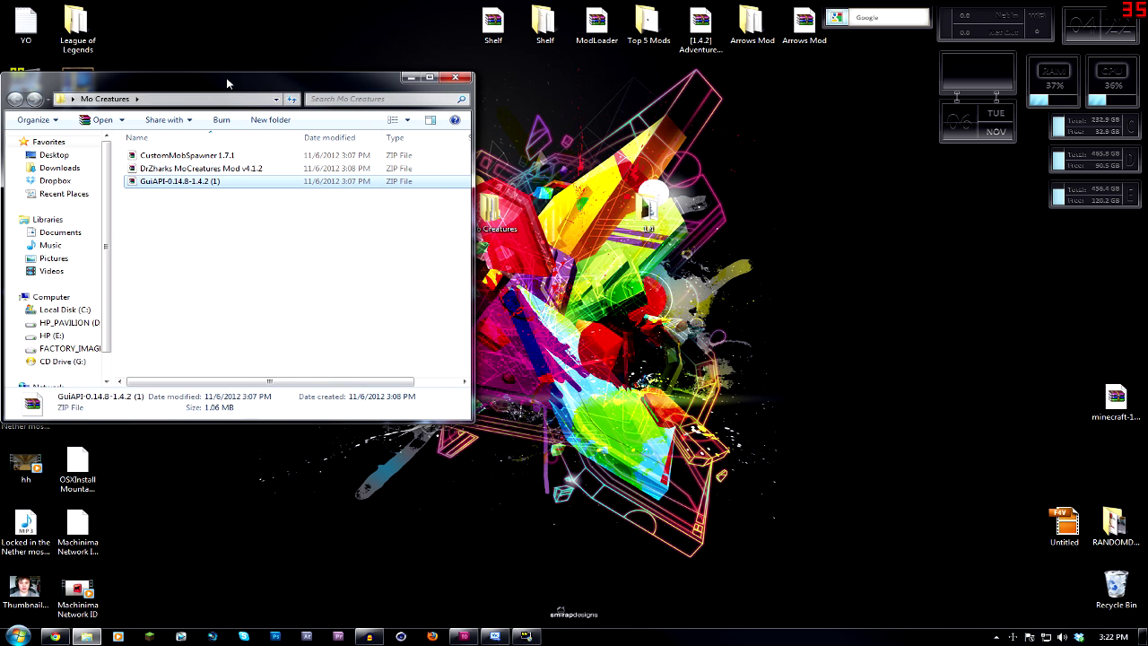
drag(225, 80, 287, 83)
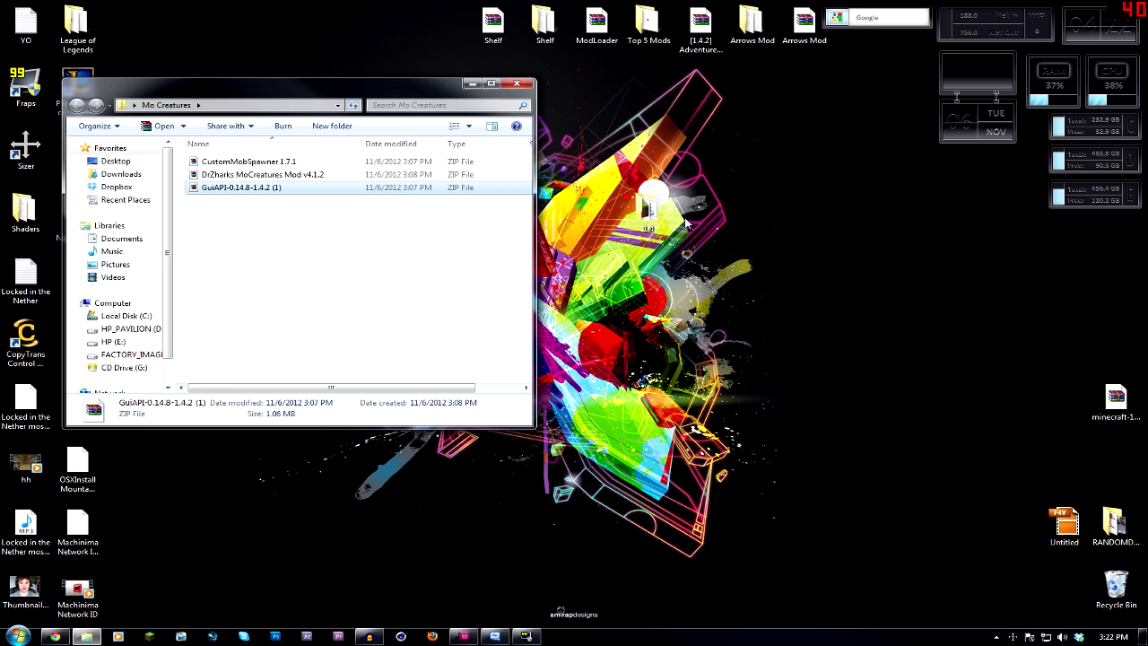
double_click(648, 206)
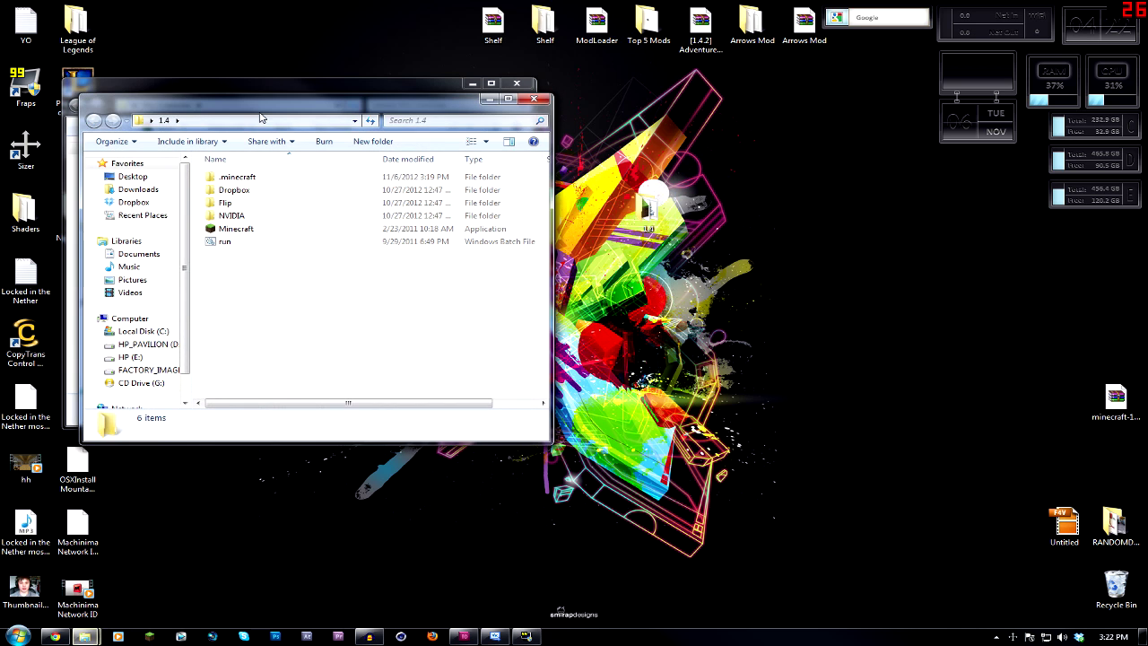
drag(259, 107, 784, 99)
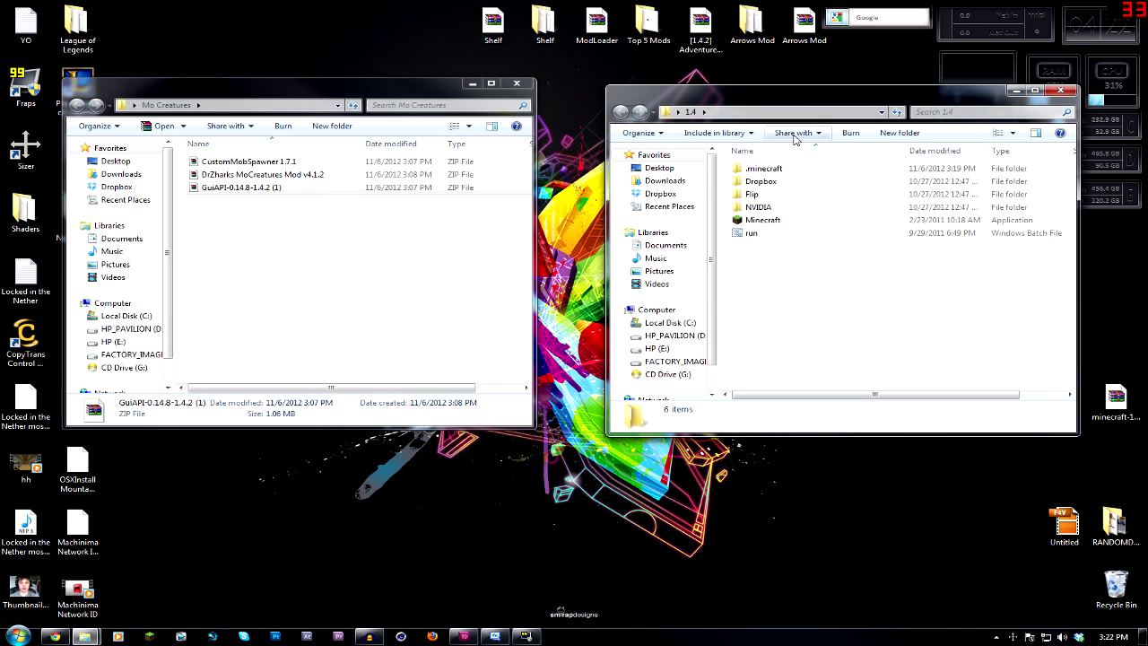
click(757, 168)
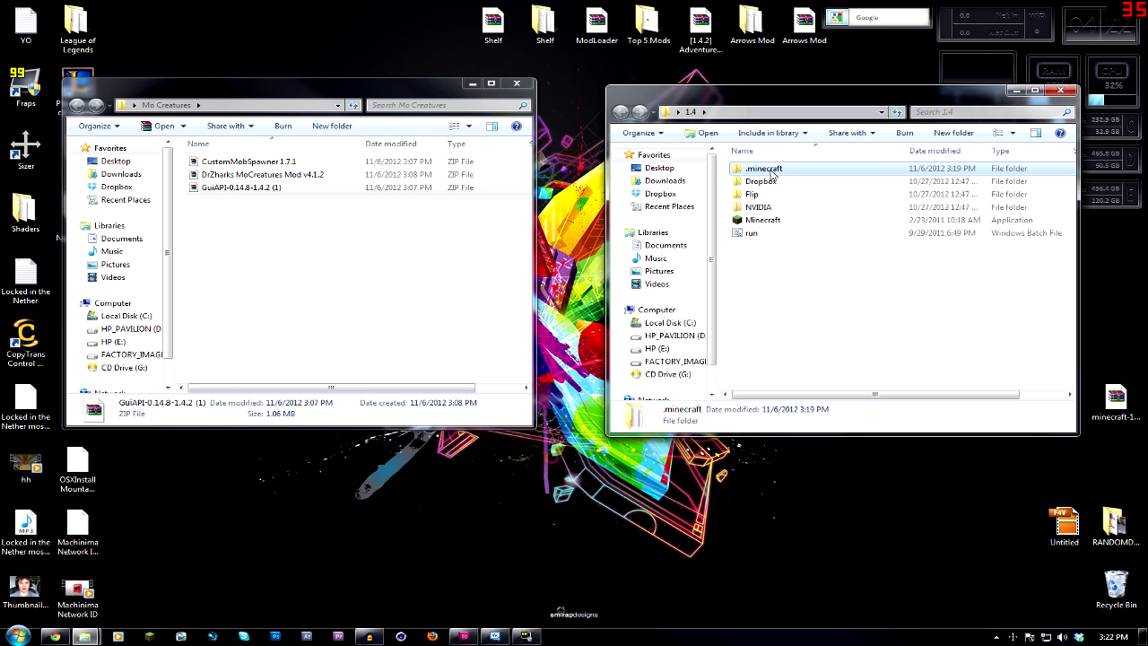
click(750, 289)
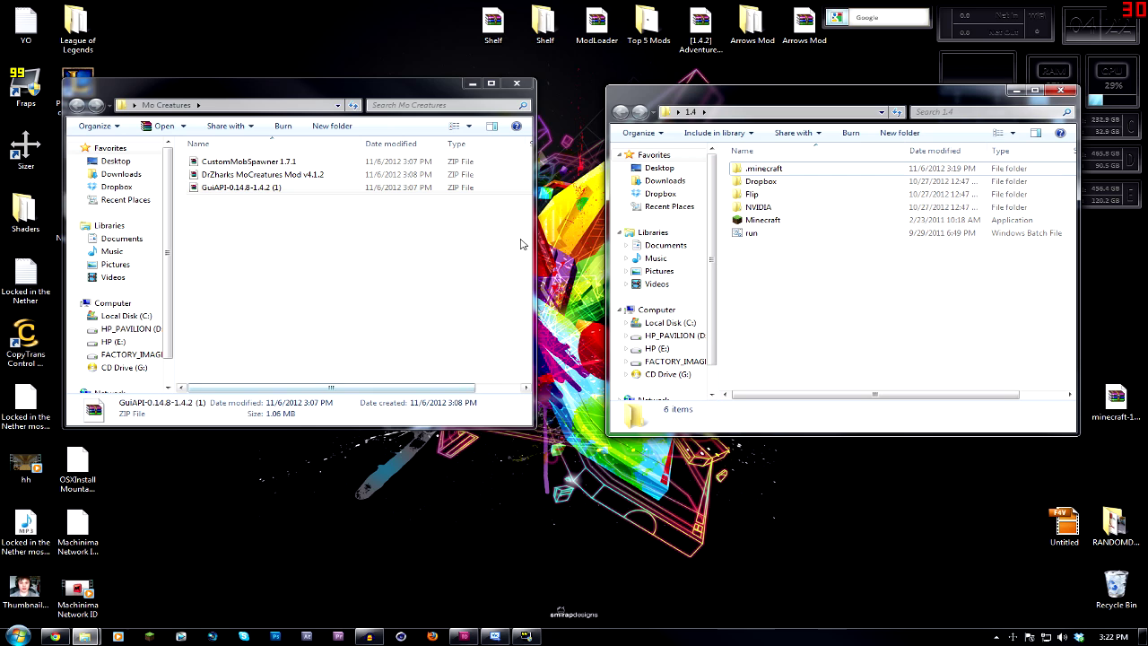
Find the Run dialog through the system search and use it to open %appdata%
click(18, 636)
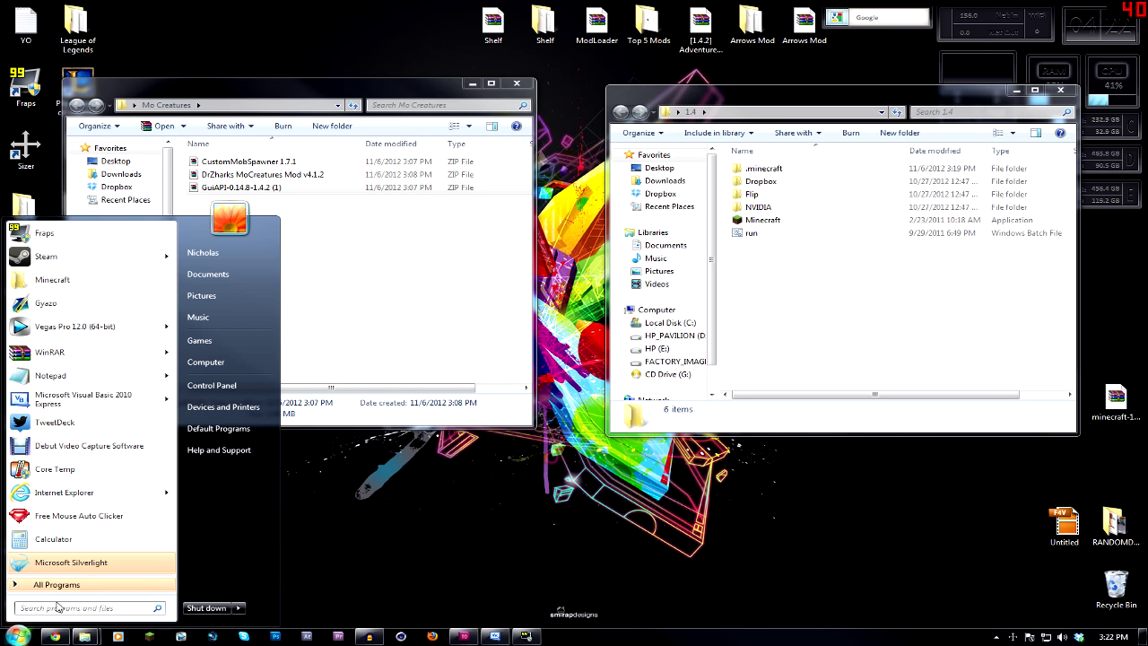
text(run)
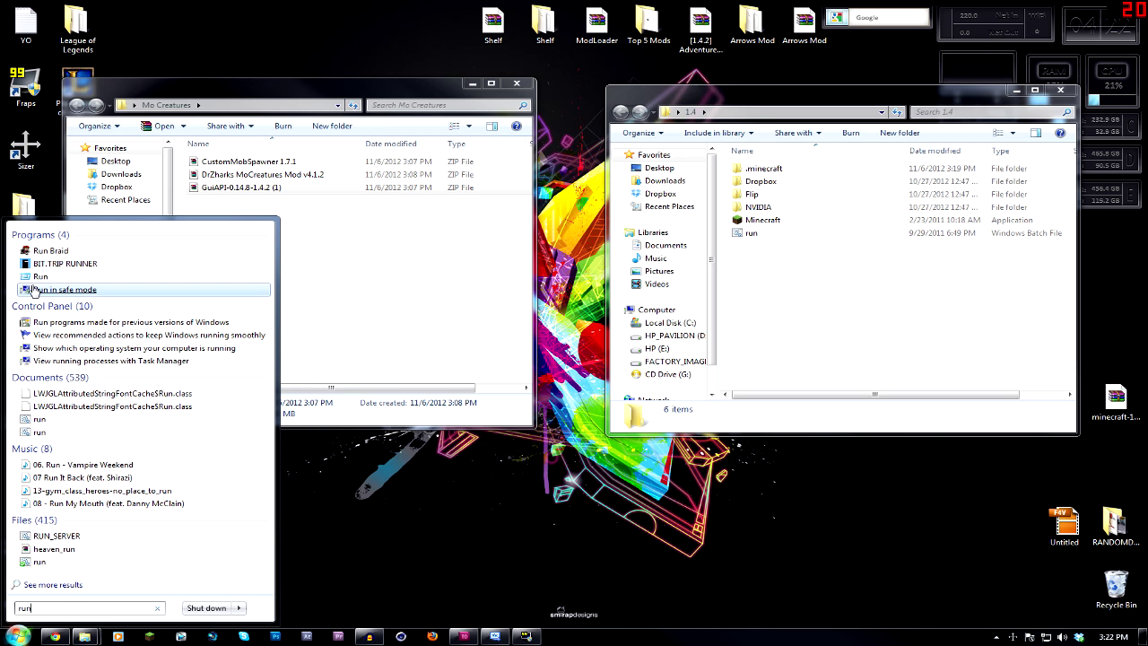
click(37, 278)
drag(170, 509, 619, 242)
click(574, 296)
key(ctrl+a)
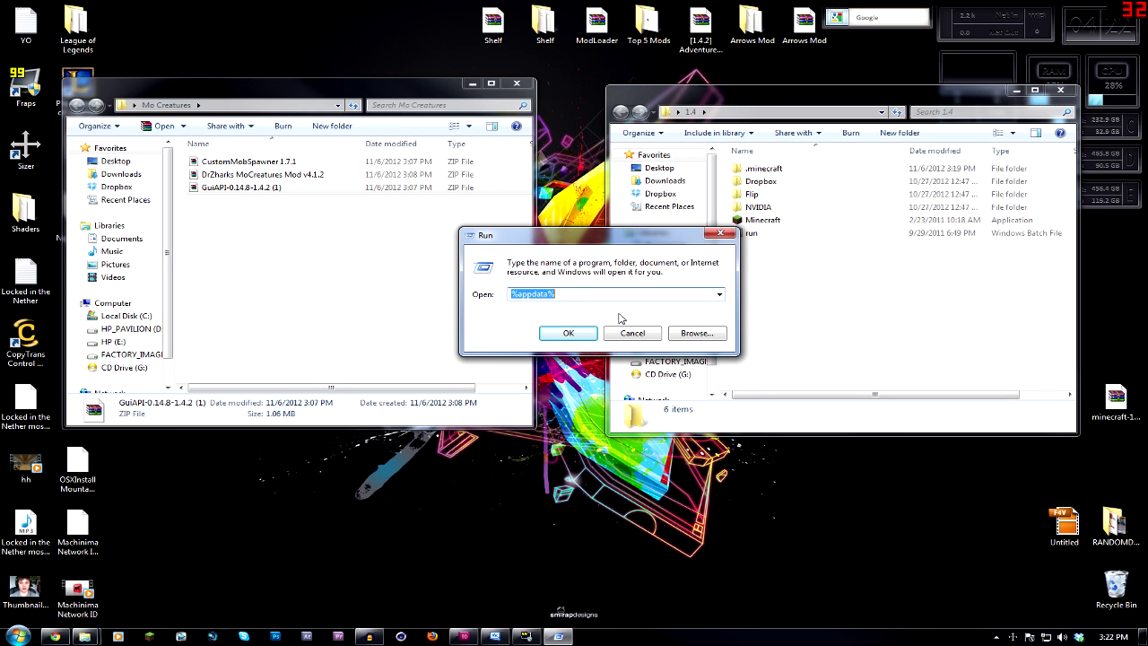
key(BackSpace)
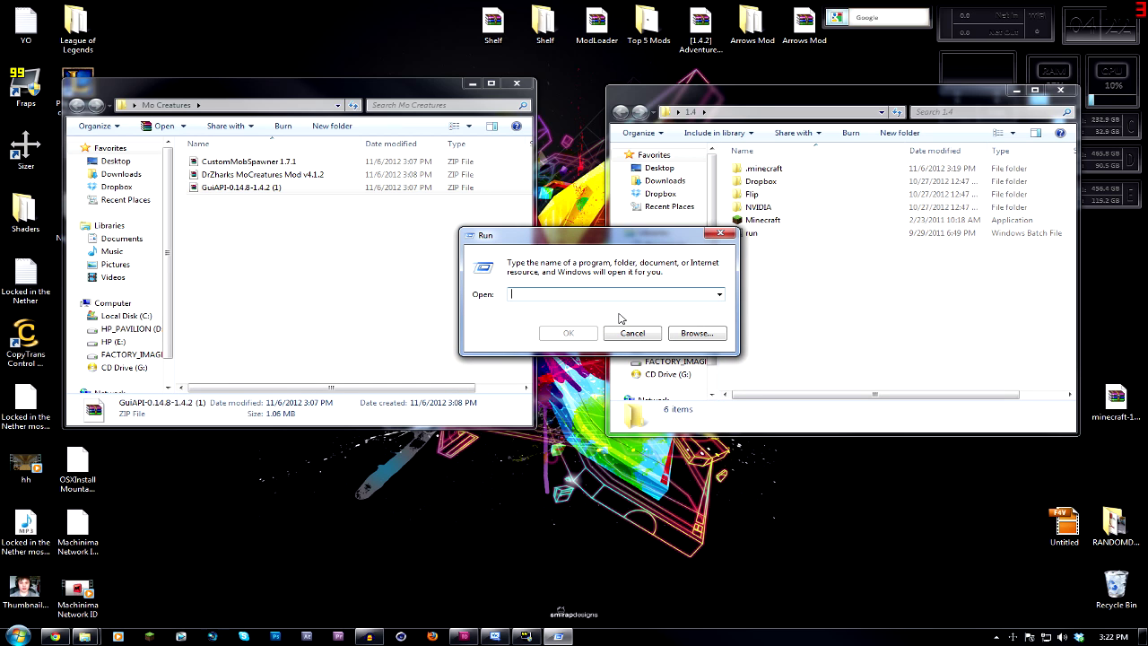
text(%appdata)
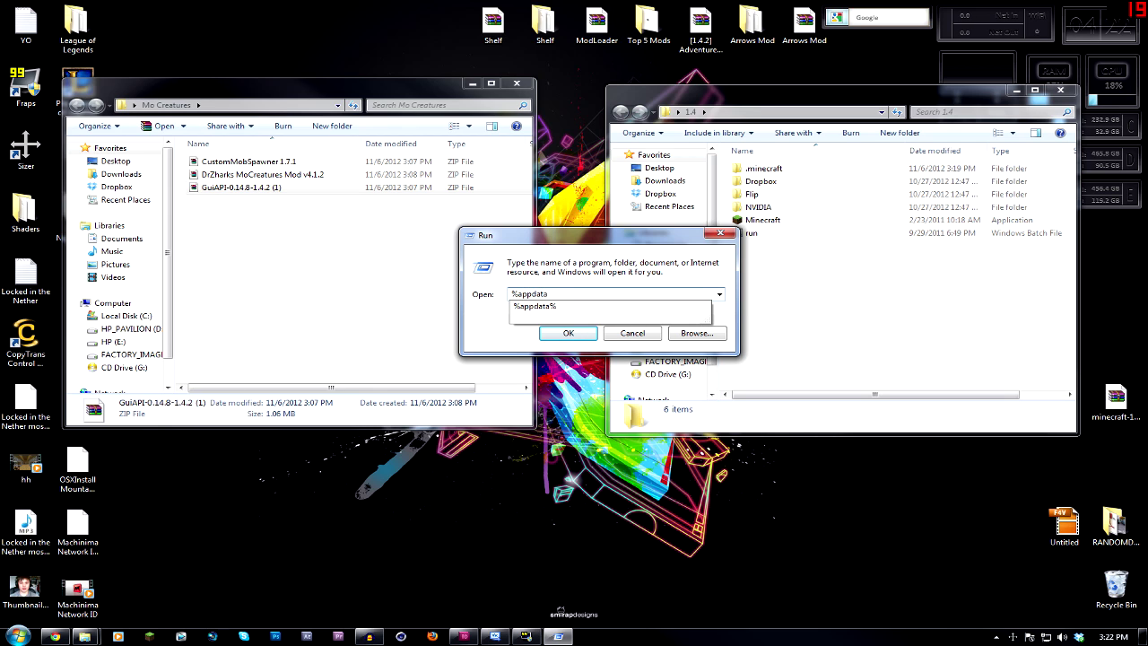
text(%)
key(Return)
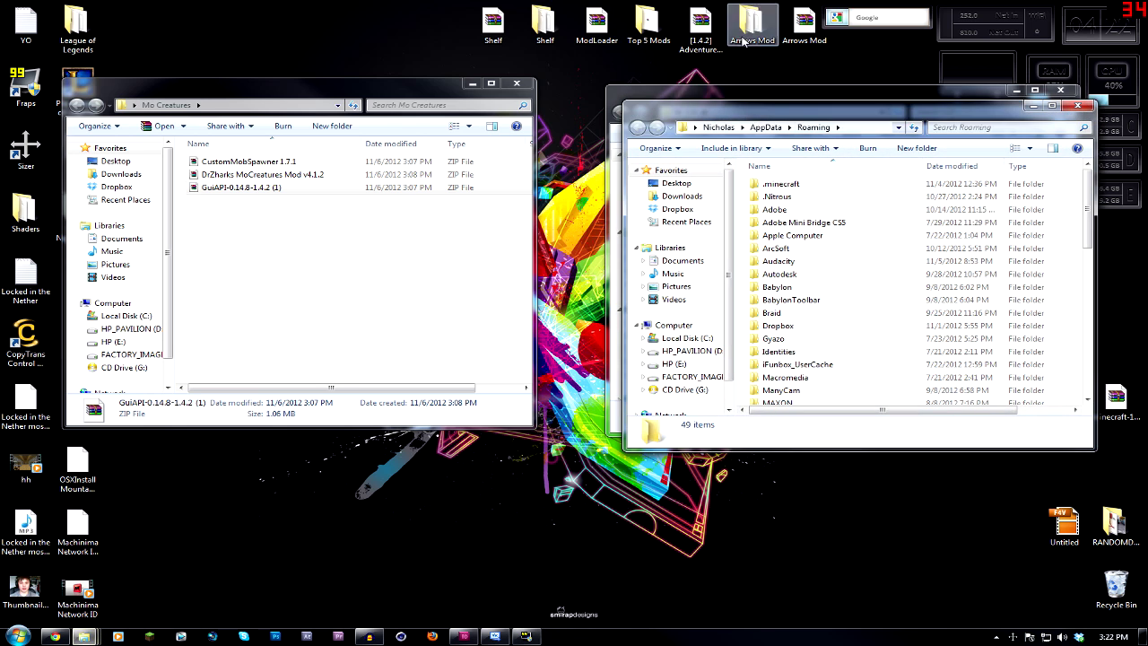
View the contents of the .minecraft folder inside Roaming and close that window
drag(780, 101, 499, 83)
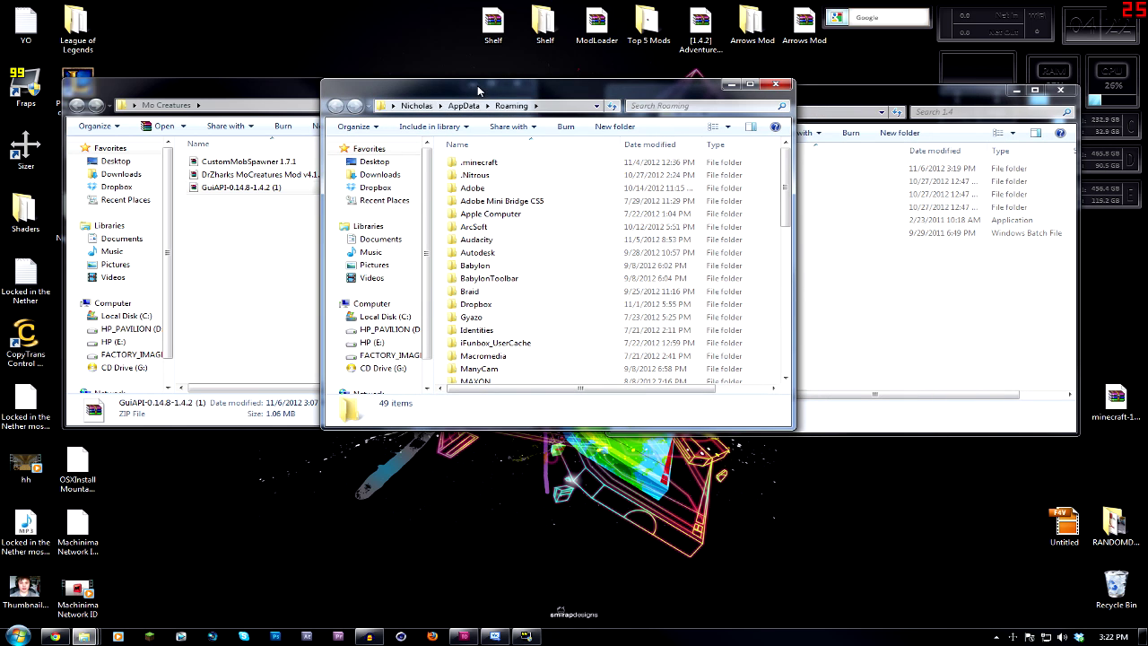
click(482, 165)
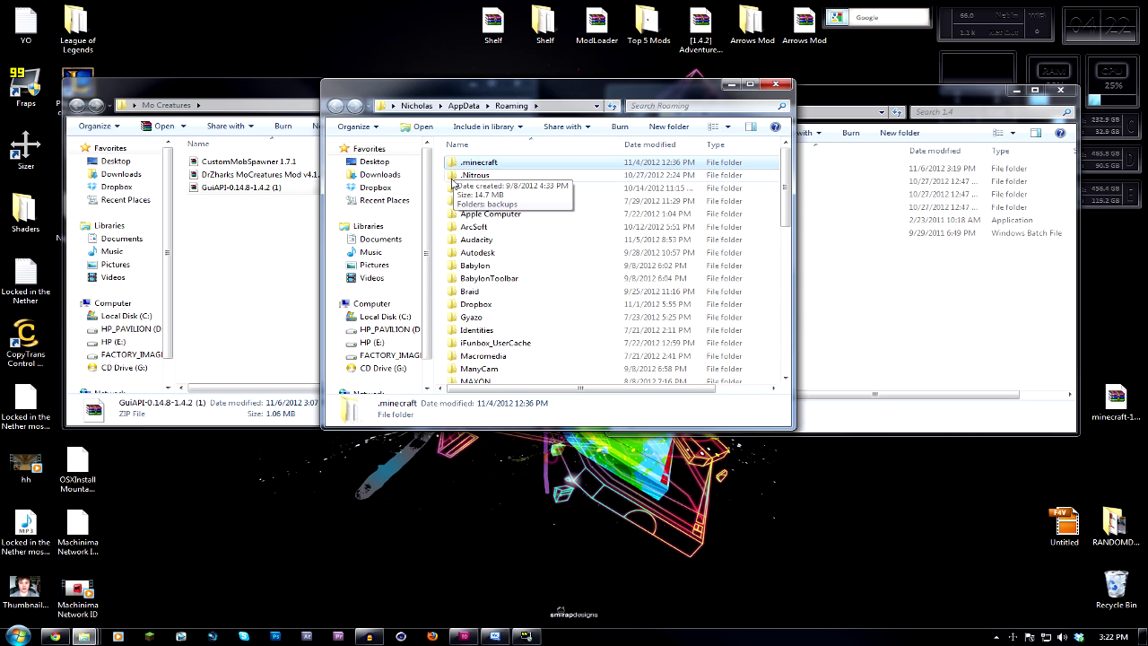
double_click(483, 163)
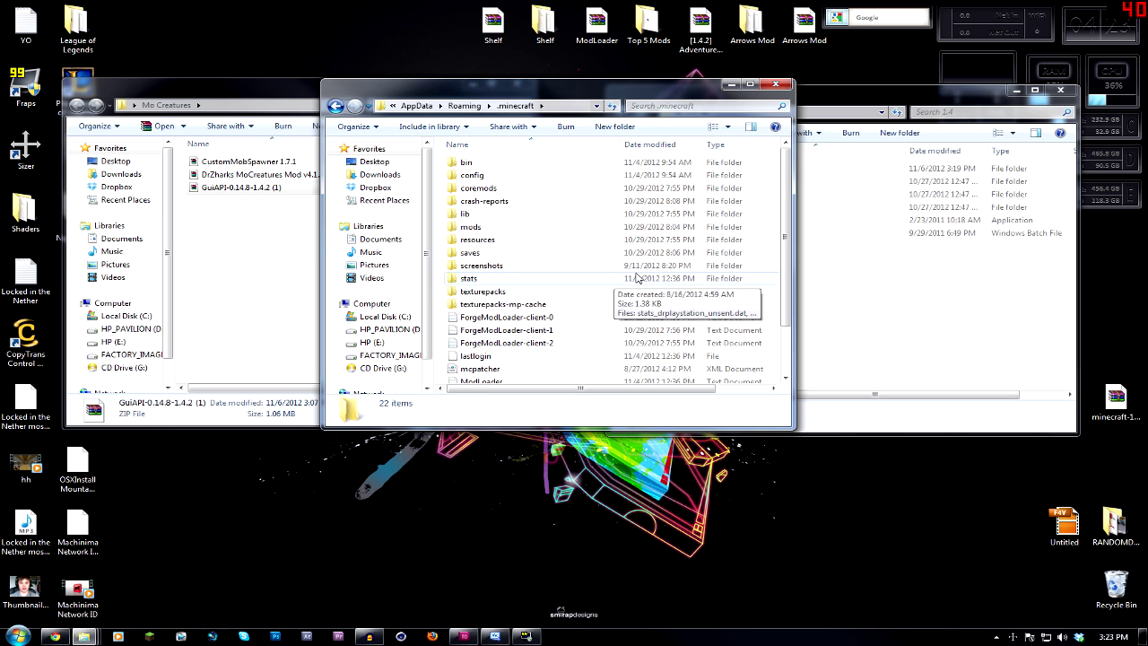
click(773, 84)
In the 1.4 folder, go to .minecraft and its bin subfolder and open minecraft.jar in WinRAR
double_click(753, 168)
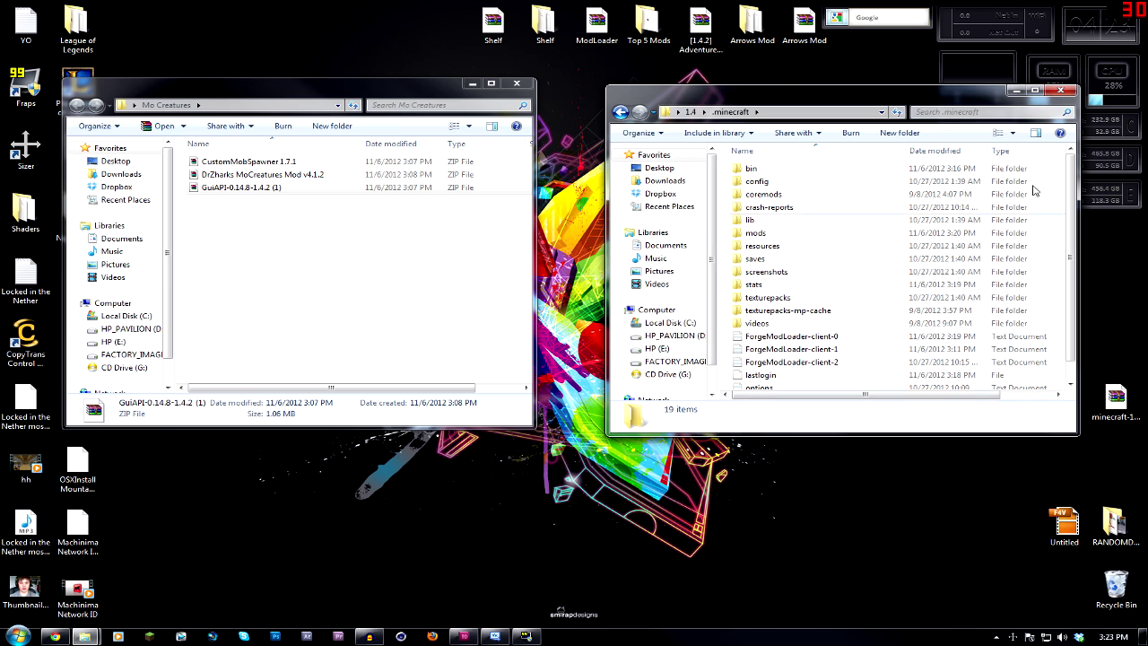
double_click(762, 173)
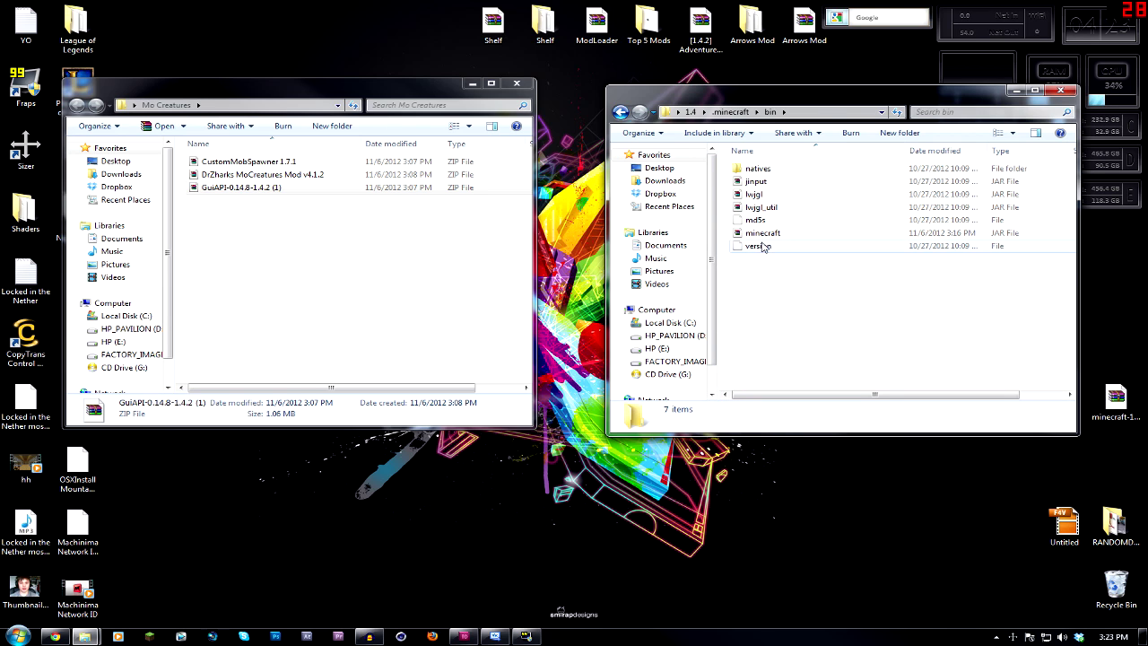
click(767, 235)
double_click(764, 234)
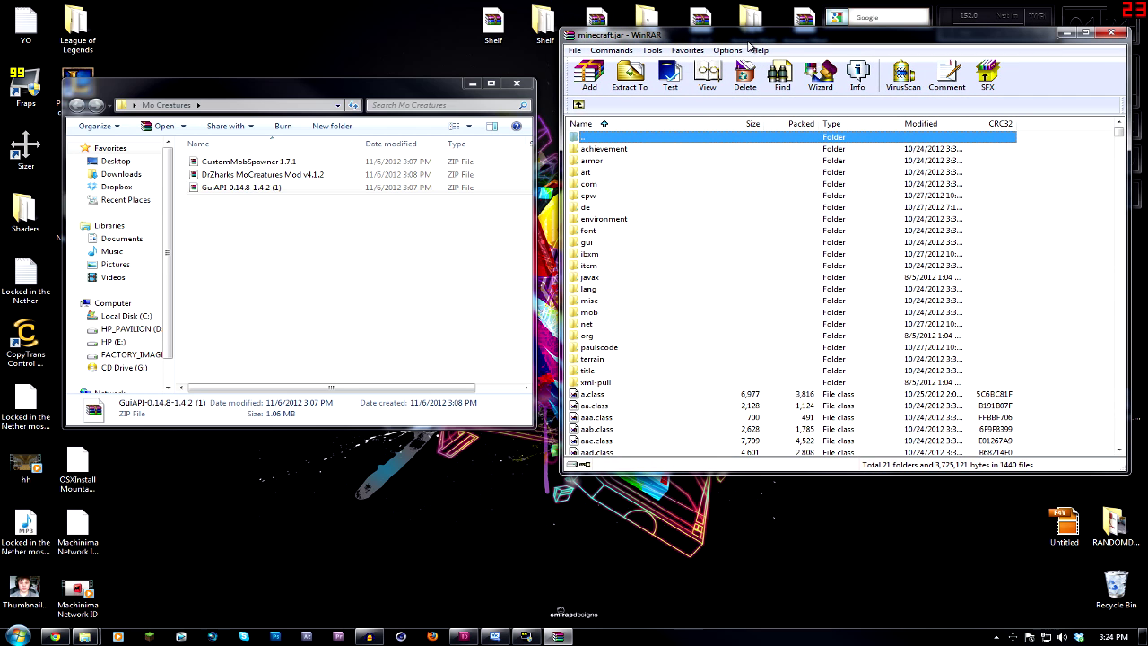
Open the GuiAPI-0.14.8-1.4.2 (1) archive from the Mo Creatures folder and place its window beside minecraft.jar
click(234, 187)
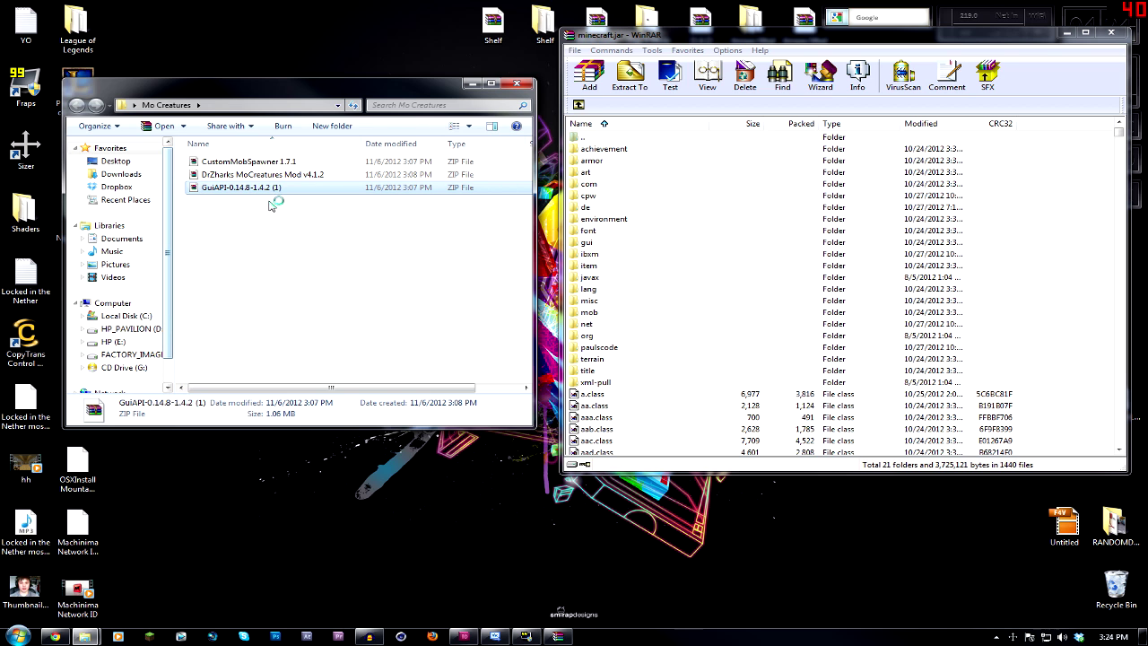
click(226, 208)
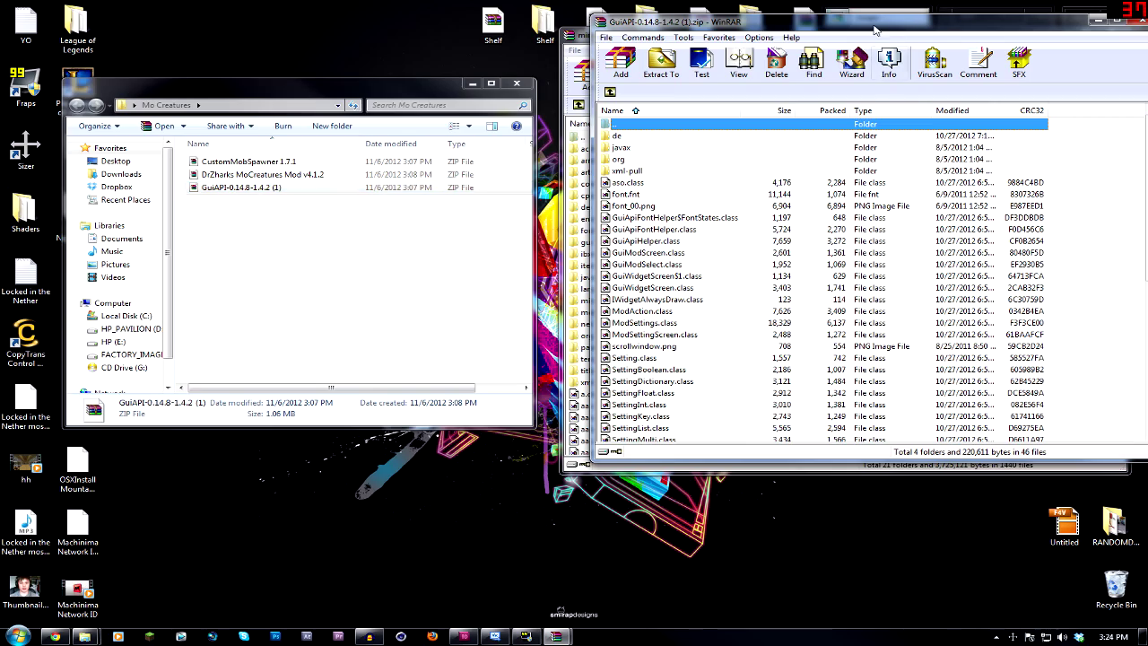
drag(874, 32, 269, 42)
Add all files and folders from the GuiAPI archive to the root of minecraft.jar and close both archives
click(27, 242)
key(ctrl+a)
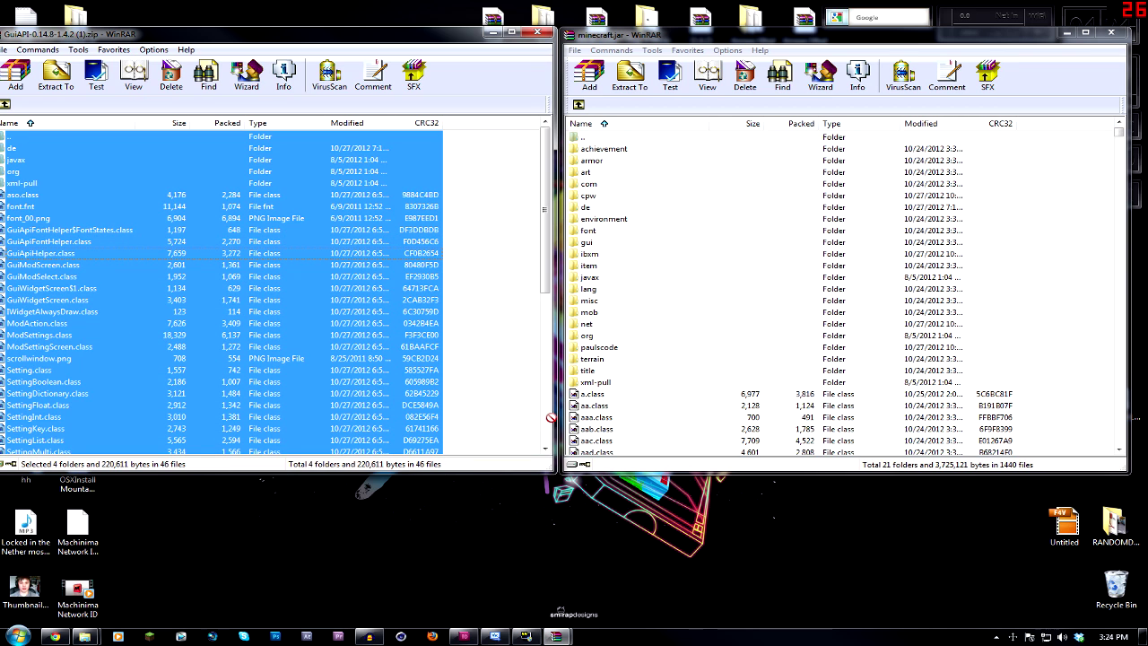
drag(551, 417, 662, 414)
drag(677, 408, 688, 422)
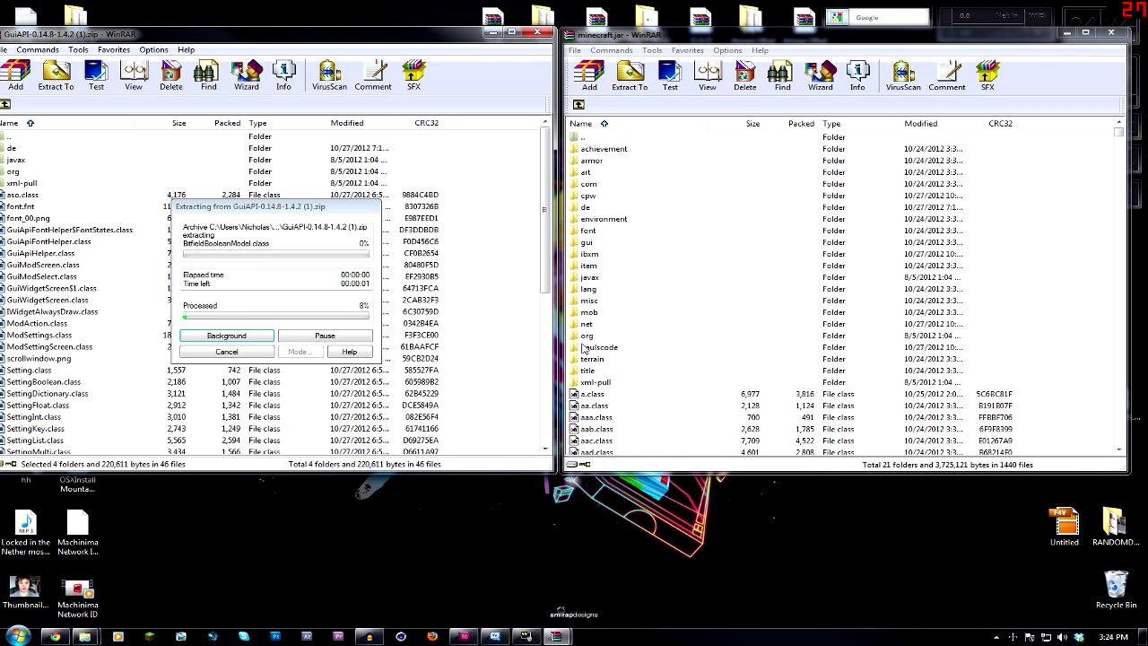
click(843, 359)
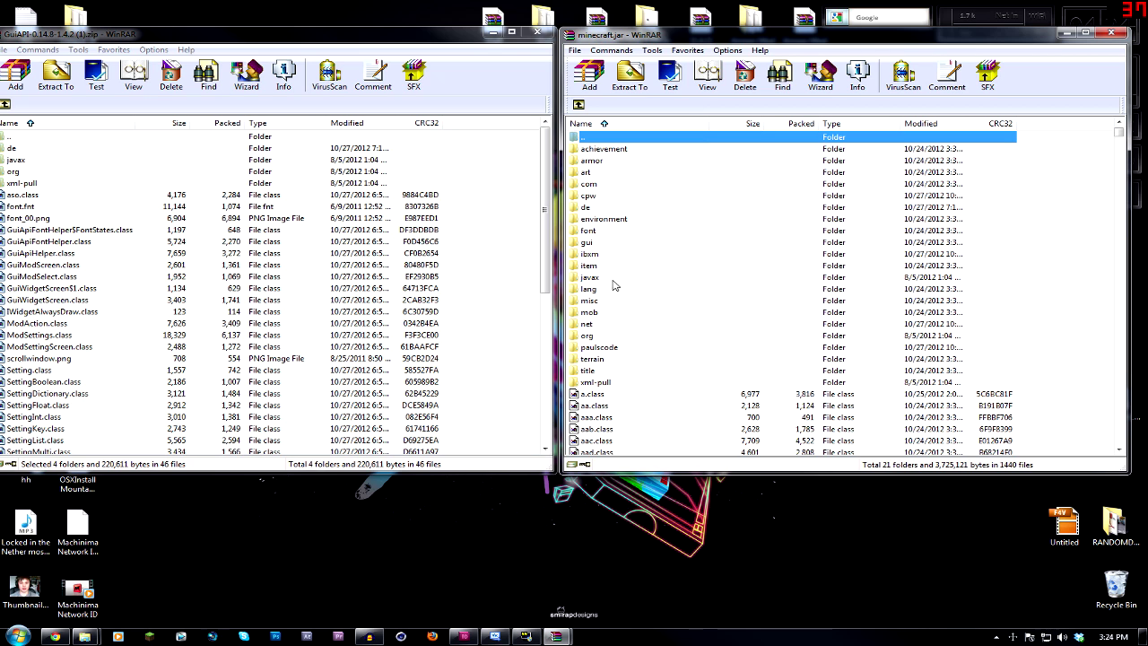
click(536, 33)
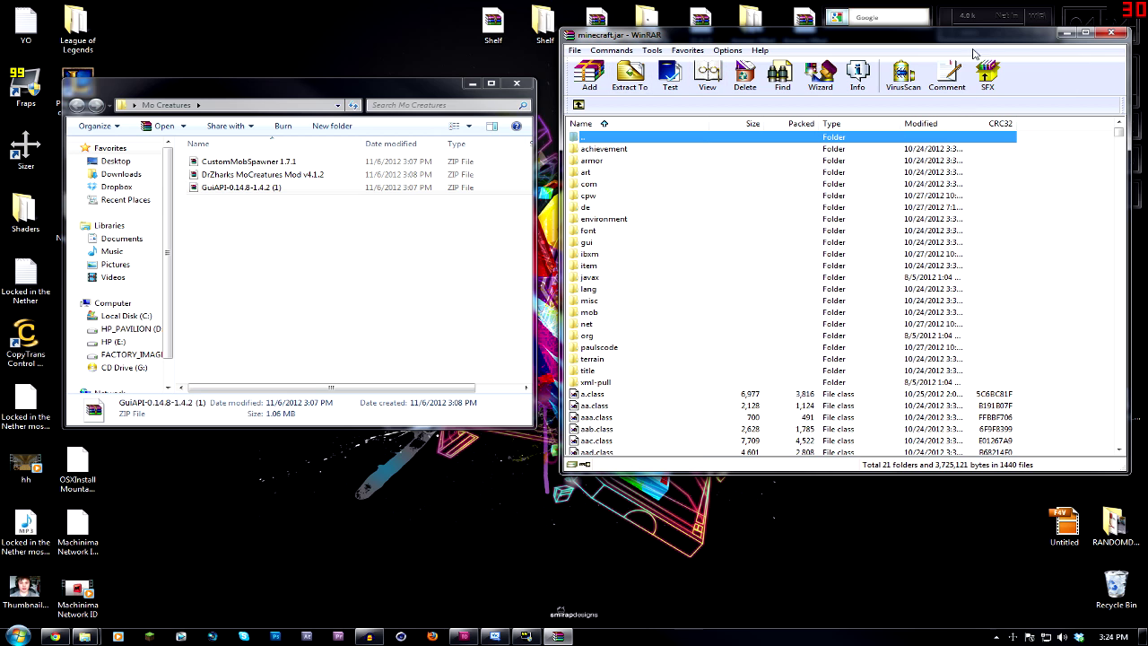
click(1110, 34)
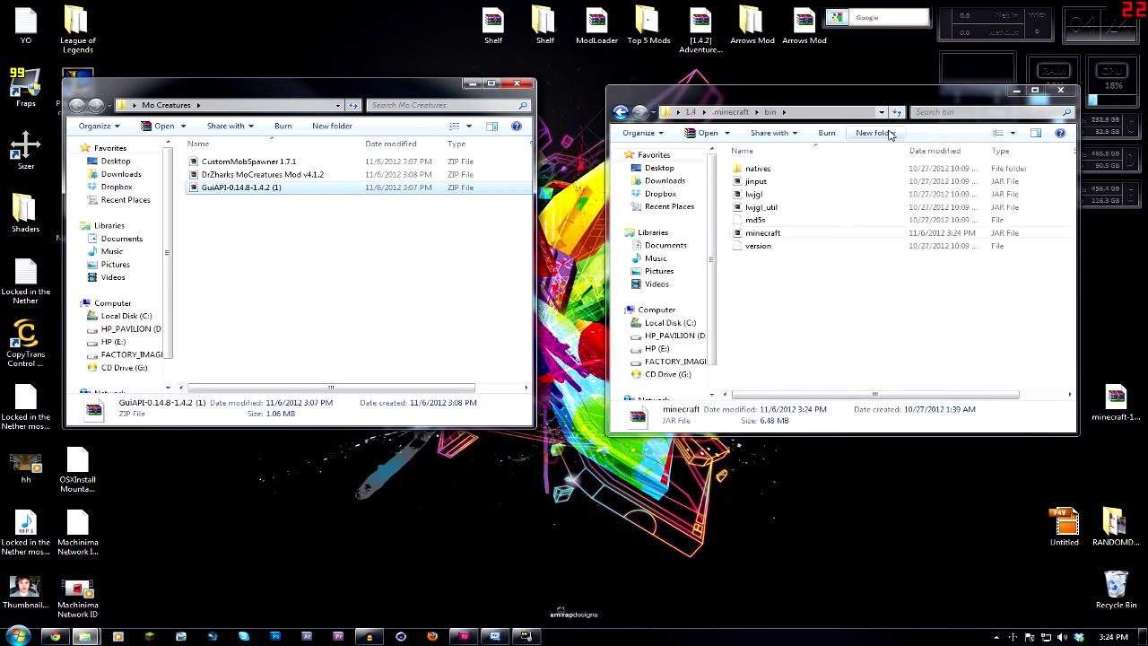
Return from bin to the .minecraft folder and open its mods folder
click(620, 111)
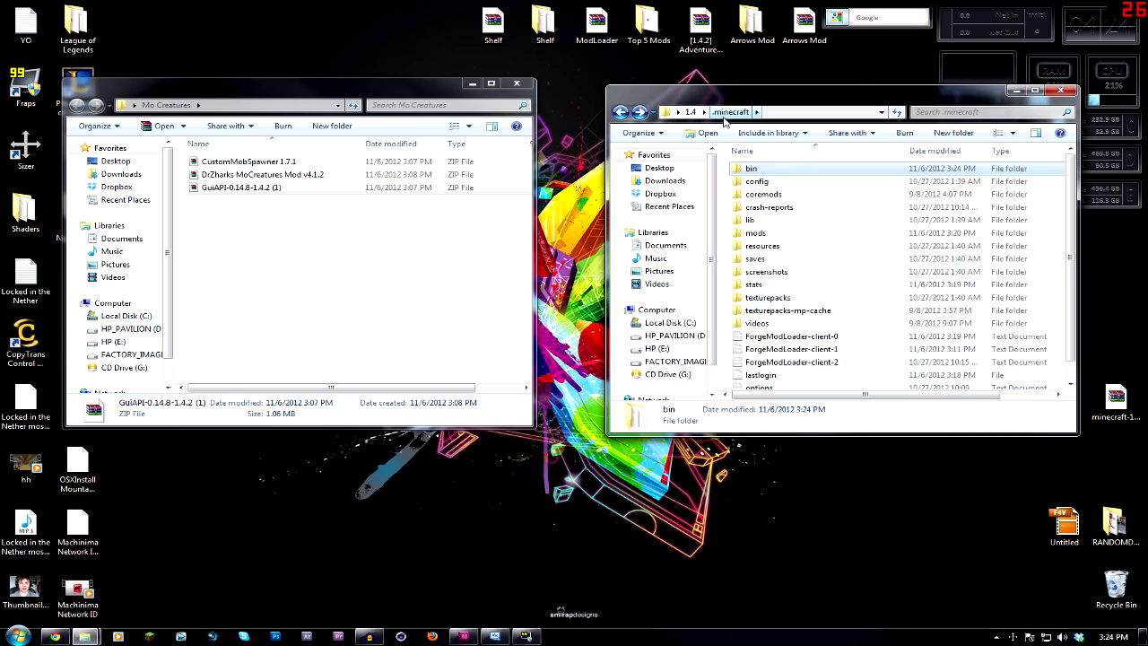
click(625, 110)
double_click(762, 170)
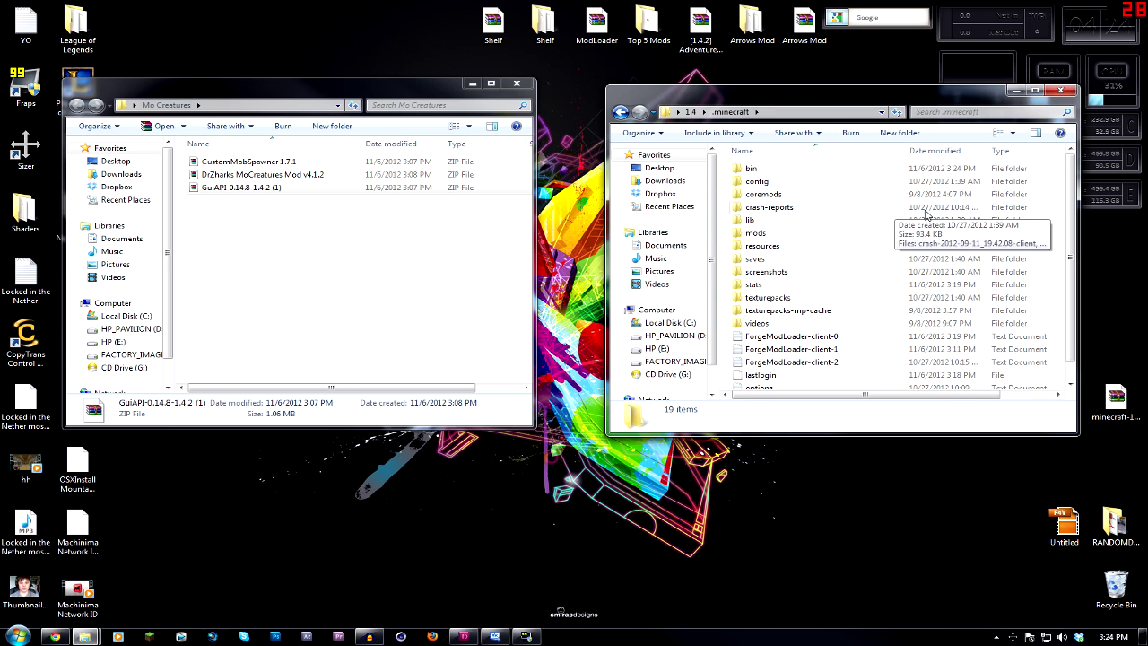
click(758, 233)
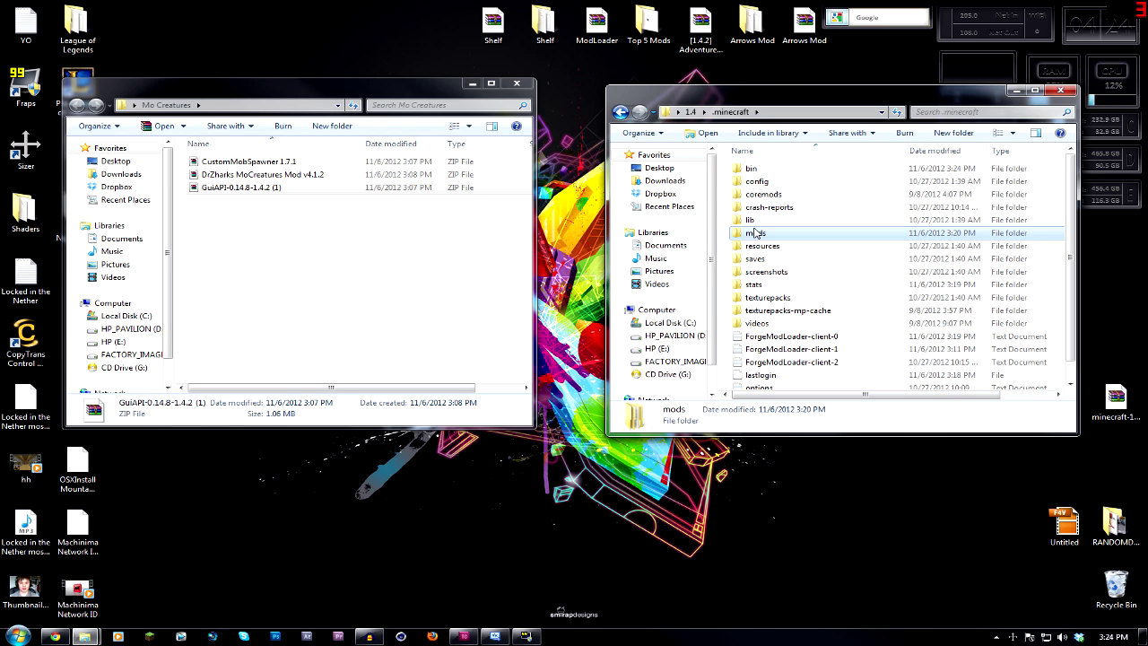
double_click(758, 233)
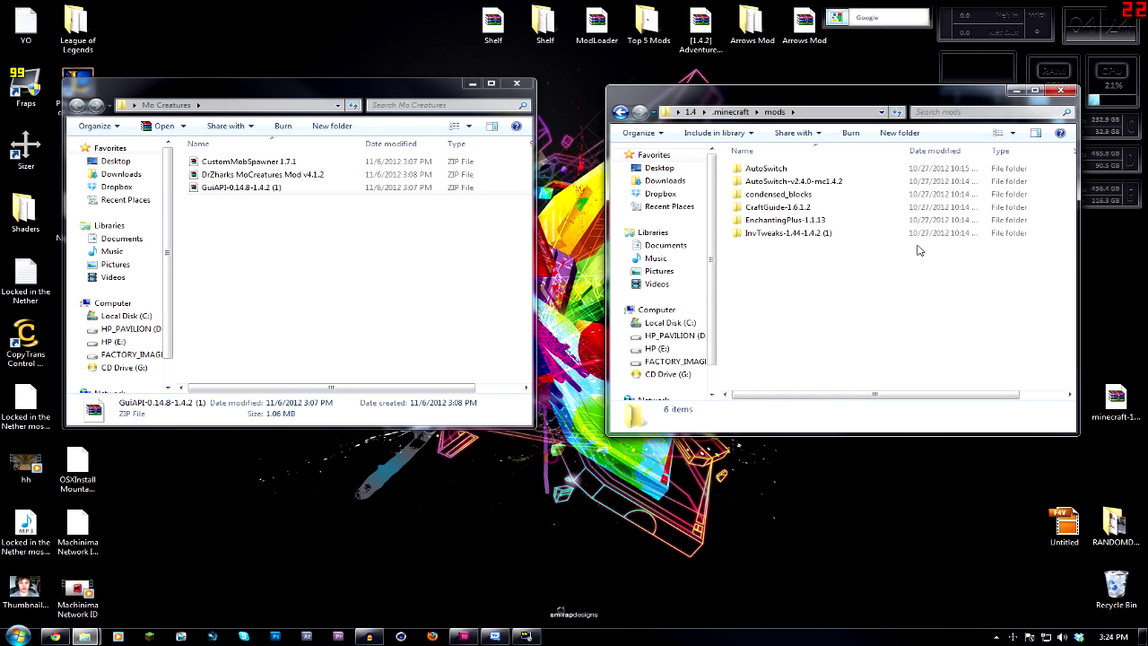
drag(793, 292, 832, 178)
click(773, 281)
drag(753, 262, 817, 163)
click(799, 363)
Copy the CustomMobSpawner 1.7.1 and DrZharks MoCreatures Mod v4.1.2 archives from the Mo Creatures folder into the mods folder
click(220, 176)
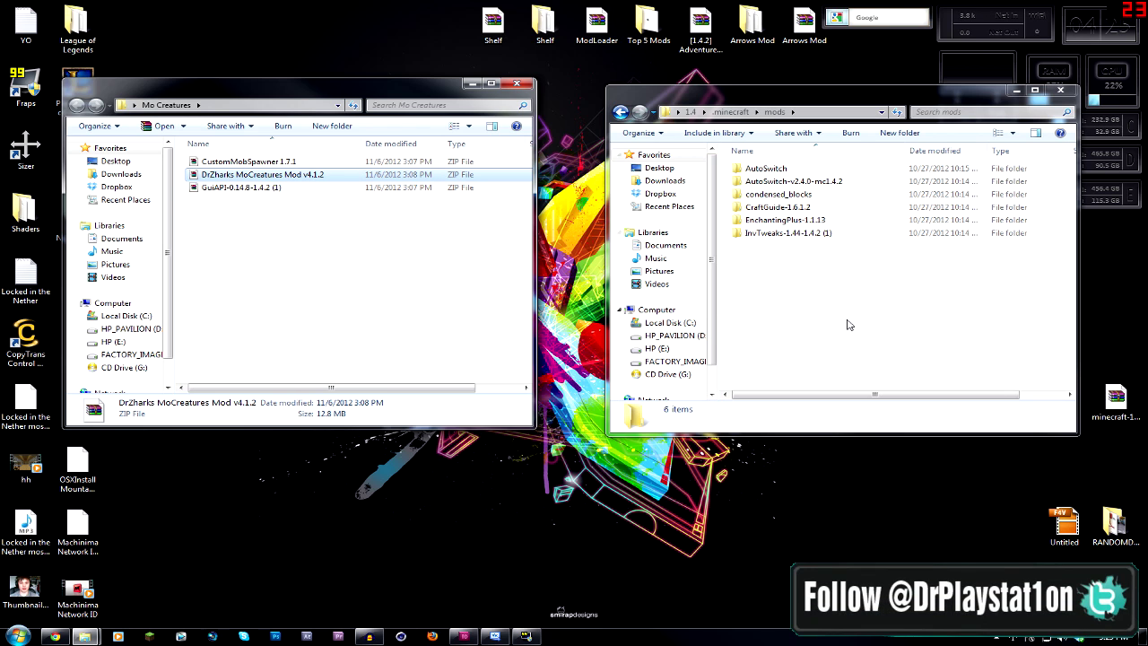
ctrl+click(236, 162)
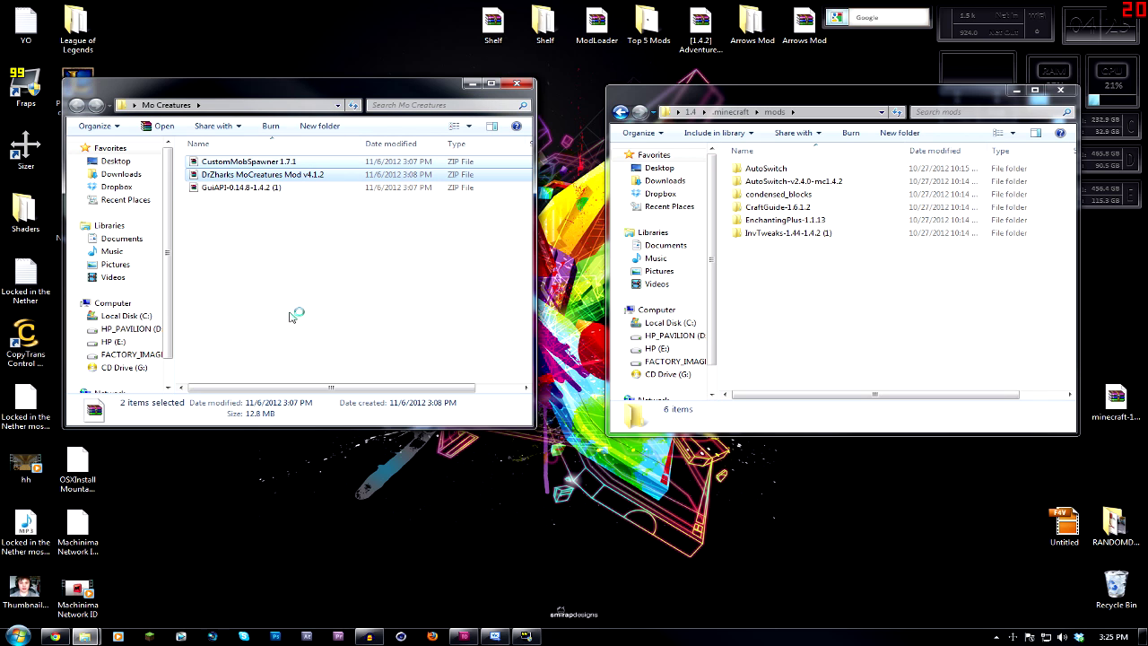
click(780, 316)
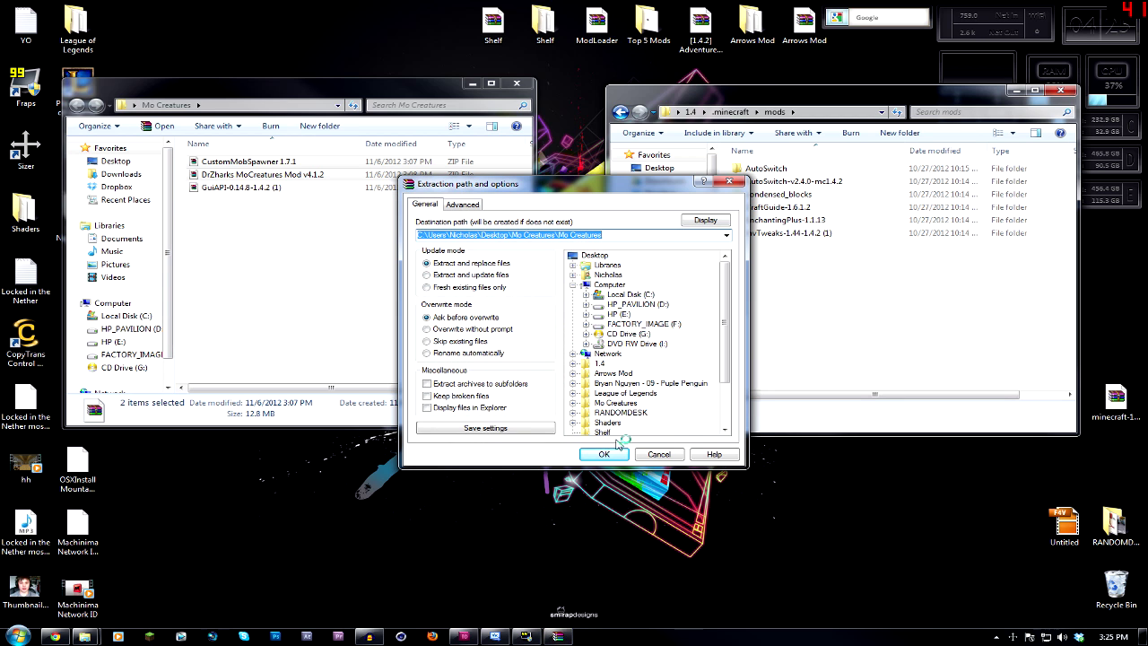
Extract both archives to a Mo Creatures subfolder inside the Mo Creatures desktop folder, replacing all duplicate files
click(603, 454)
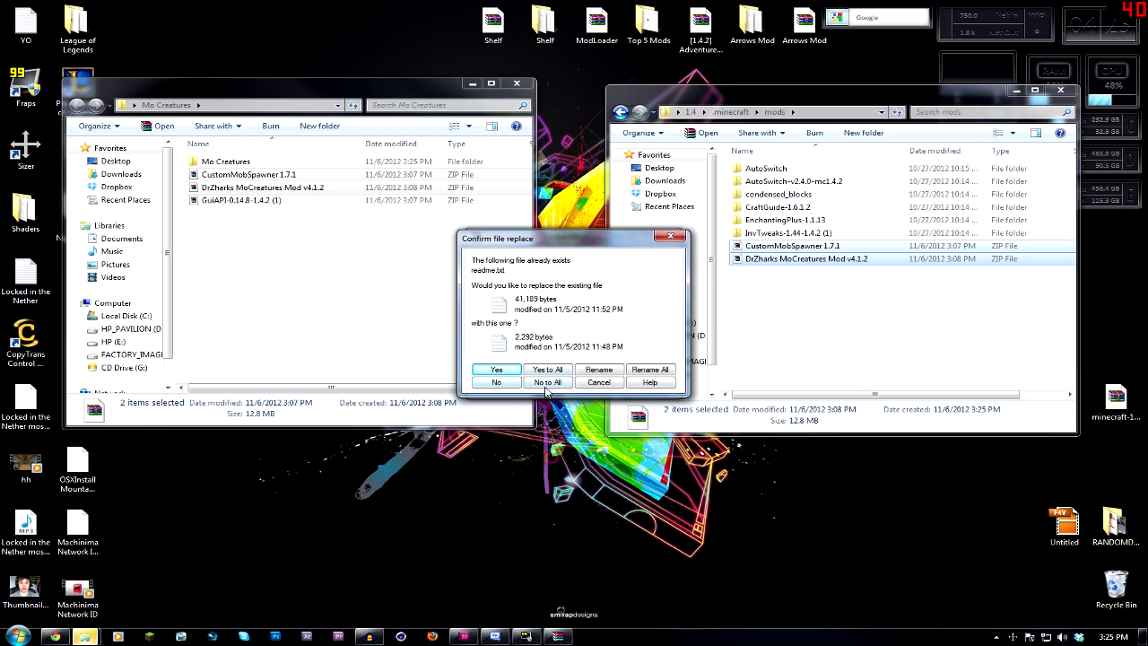
click(548, 370)
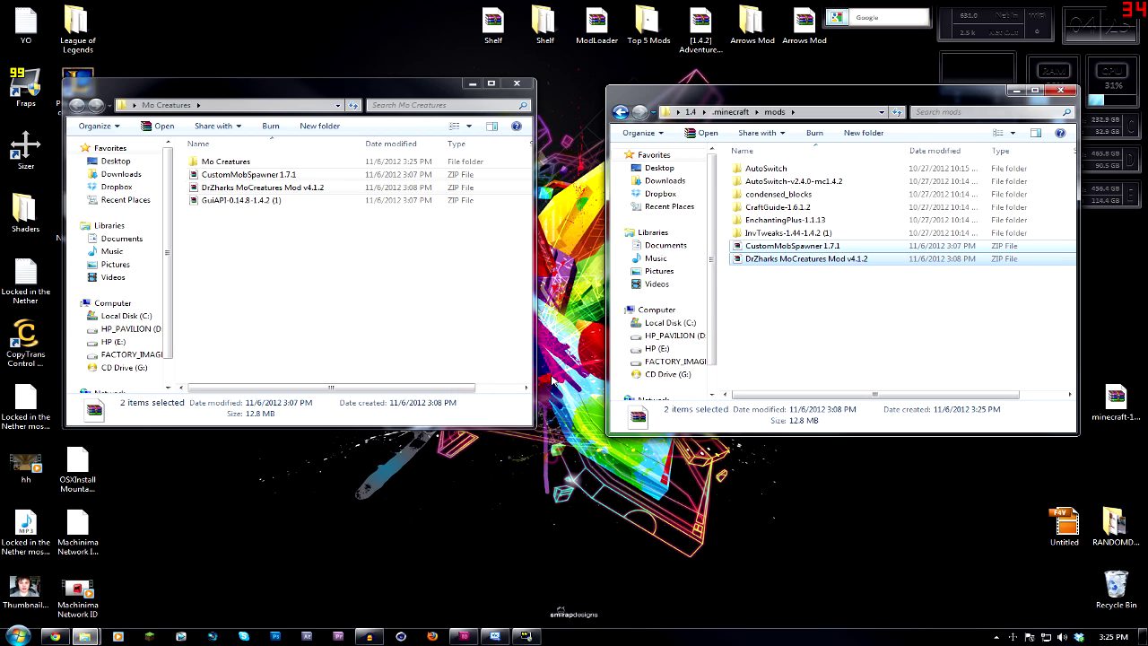
click(816, 347)
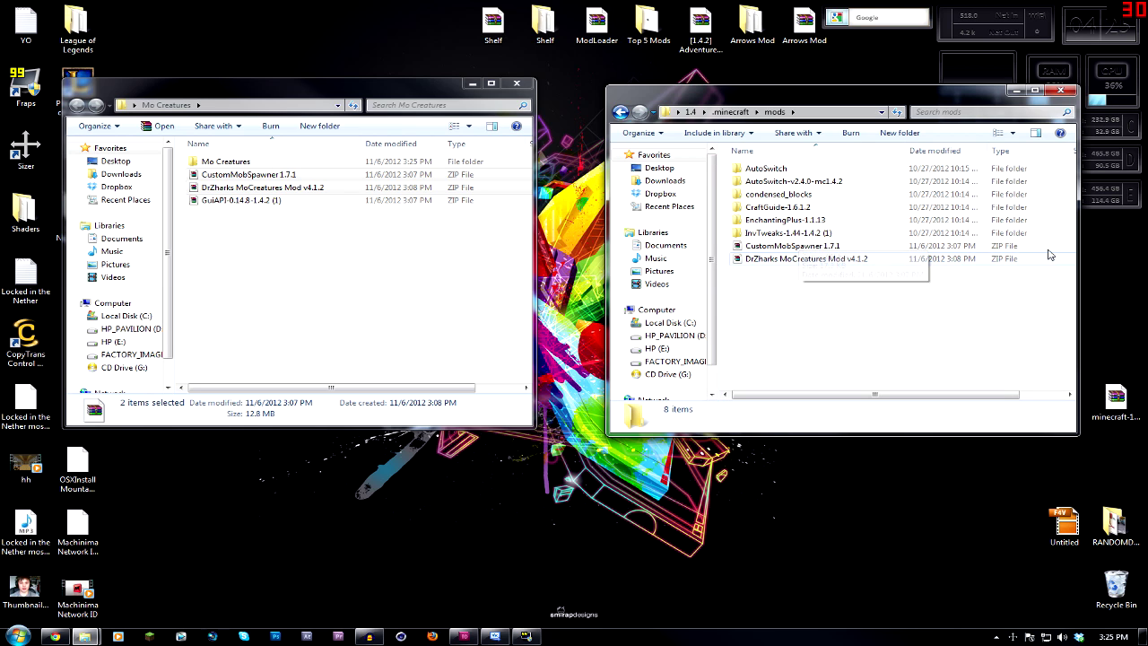
Go back to the 1.4 folder, start Minecraft from its batch file and log in with the remembered account
click(619, 111)
click(620, 113)
double_click(758, 233)
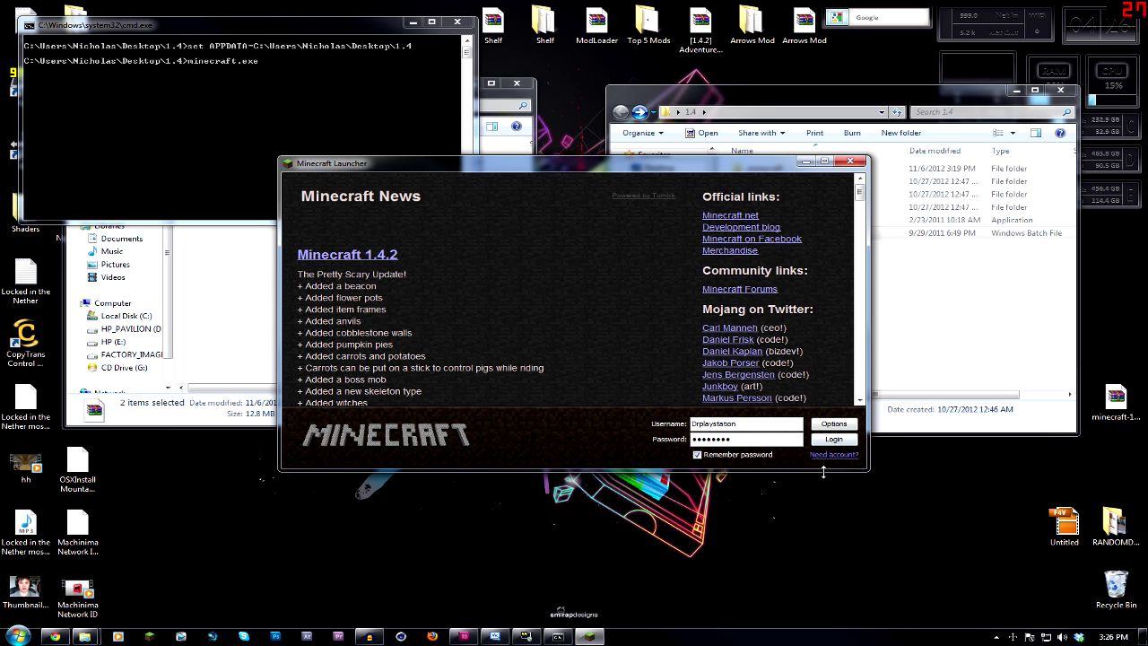
click(828, 439)
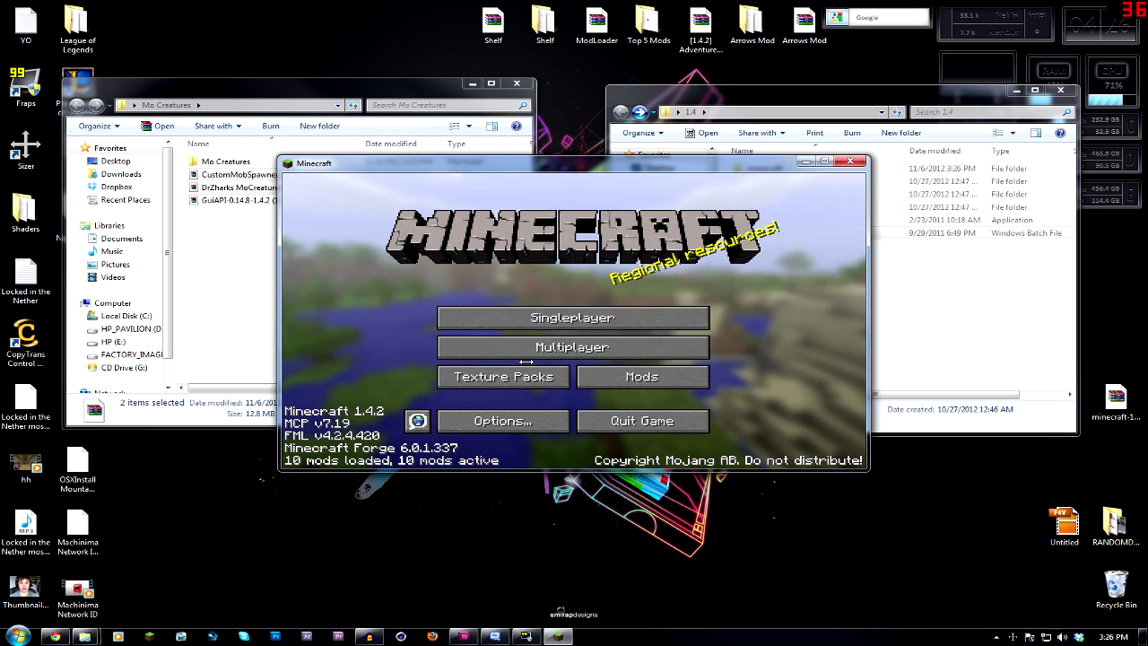
Check the list of loaded mods for DrZhark's Mo'Creatures and return to the main menu
click(642, 377)
scroll(425, 305, down, 5)
scroll(409, 327, down, 1)
scroll(368, 326, up, 1)
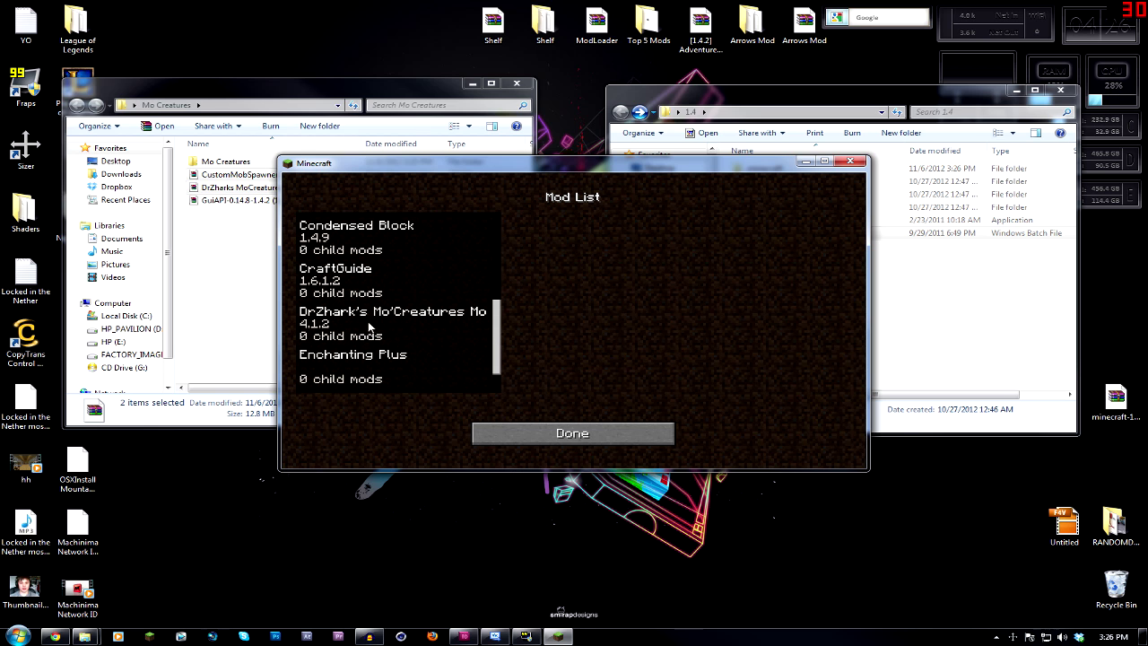
scroll(416, 312, down, 2)
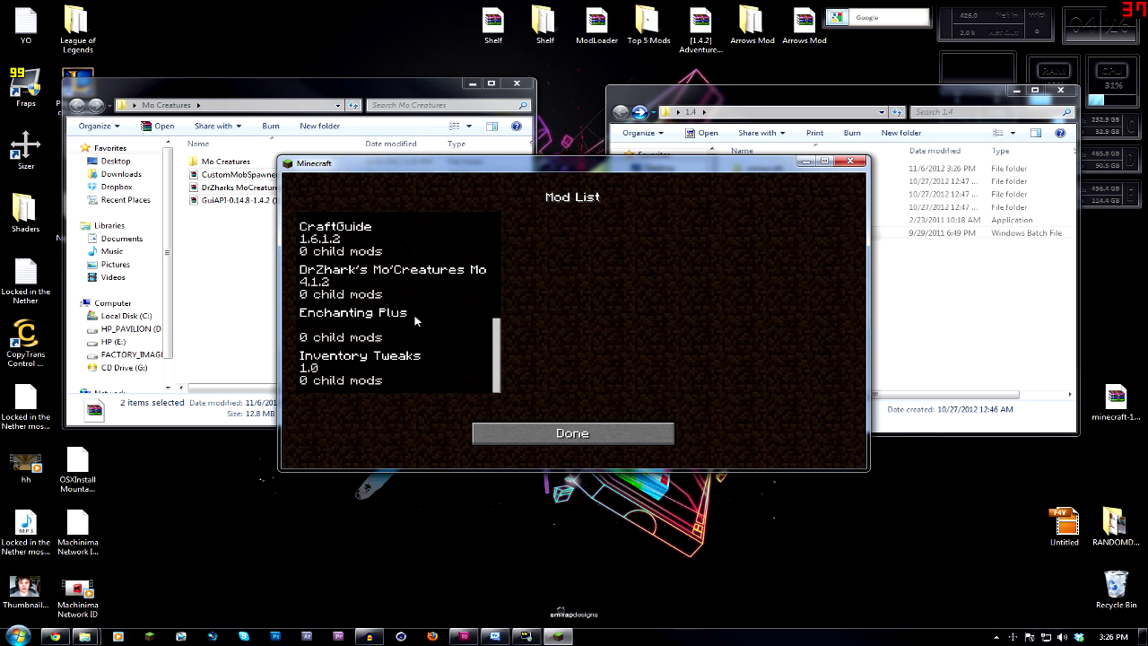
scroll(414, 320, up, 2)
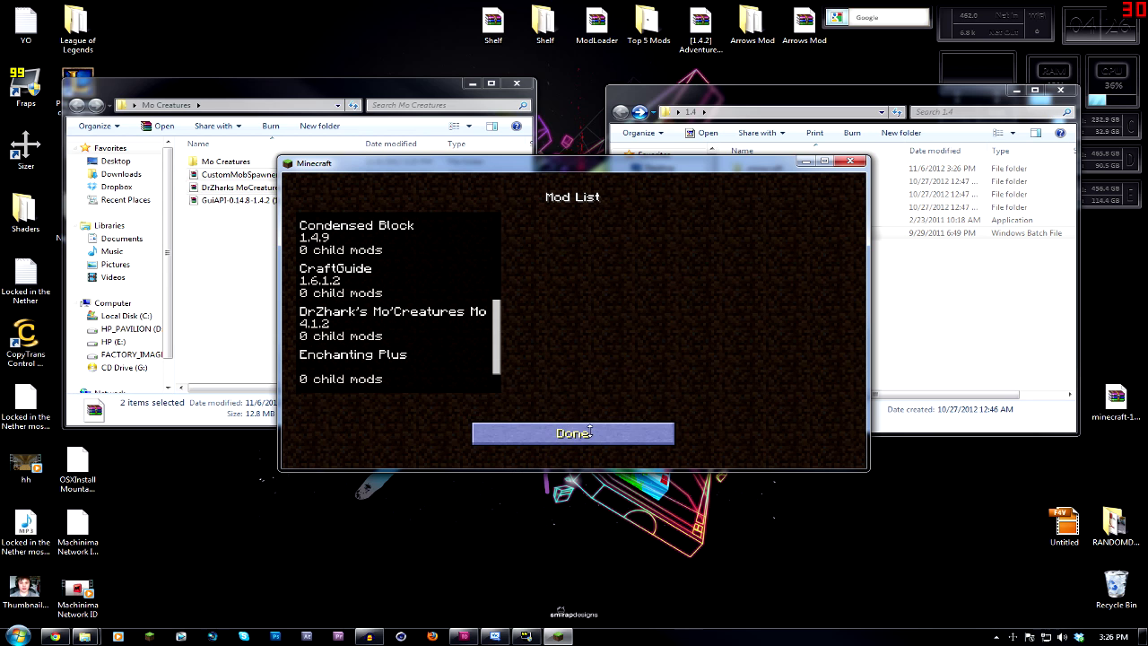
click(547, 433)
Load the single-player world 1.4 Tips, the first one in the world list
click(571, 320)
click(507, 247)
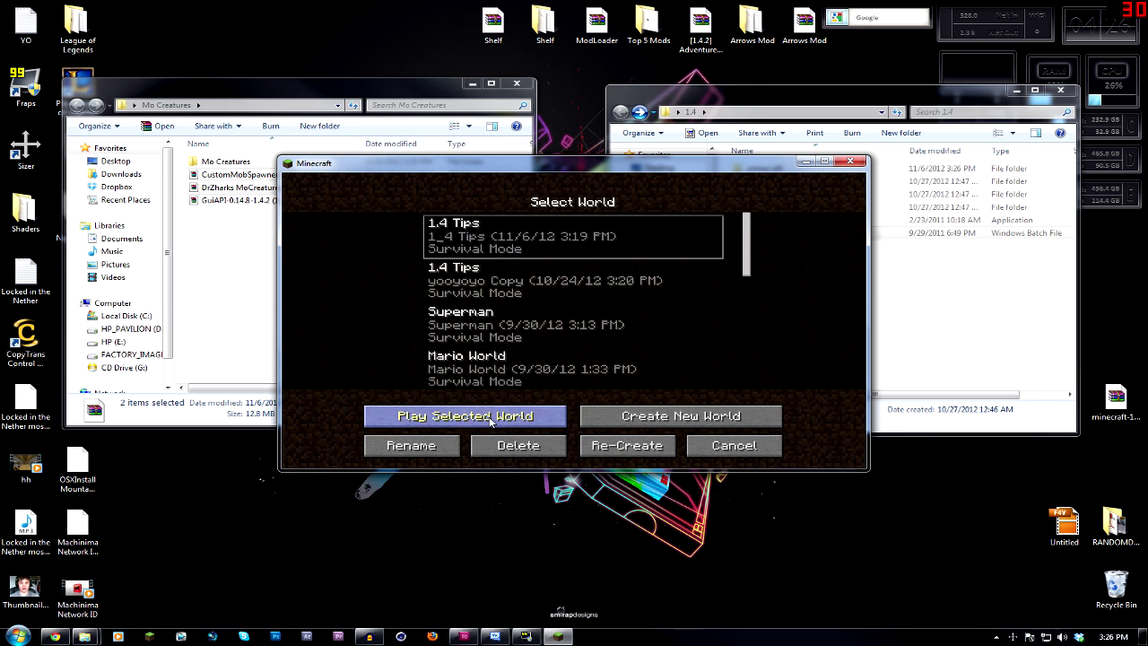
click(464, 415)
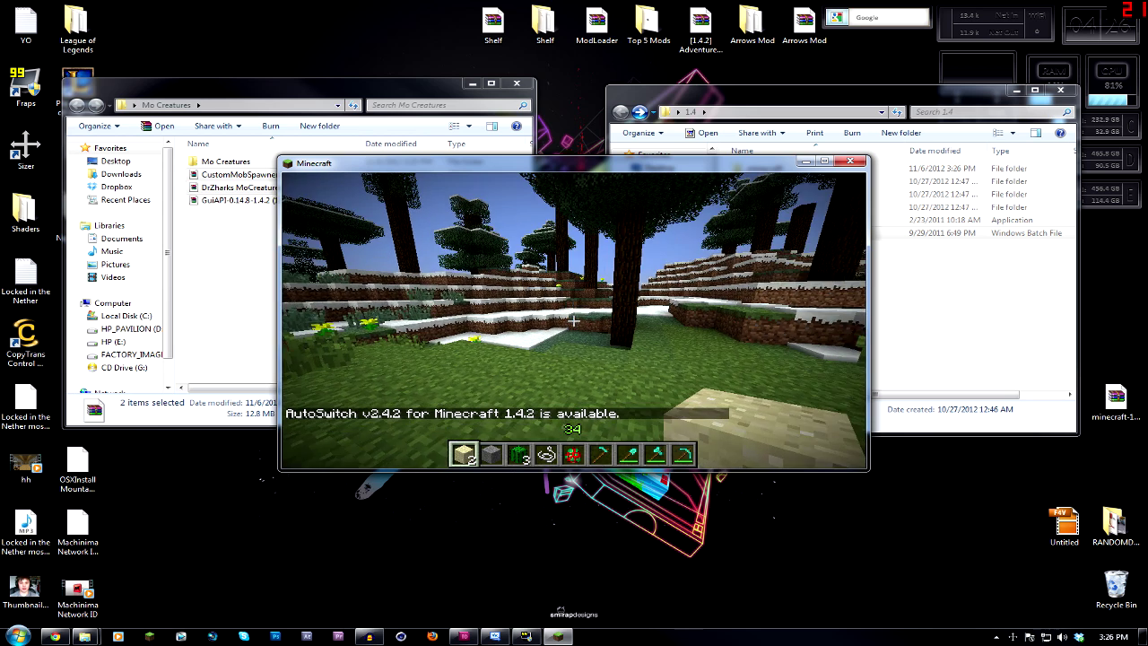
Equip the red and green spawn egg from the fifth hotbar slot and use it on the grass
key(4)
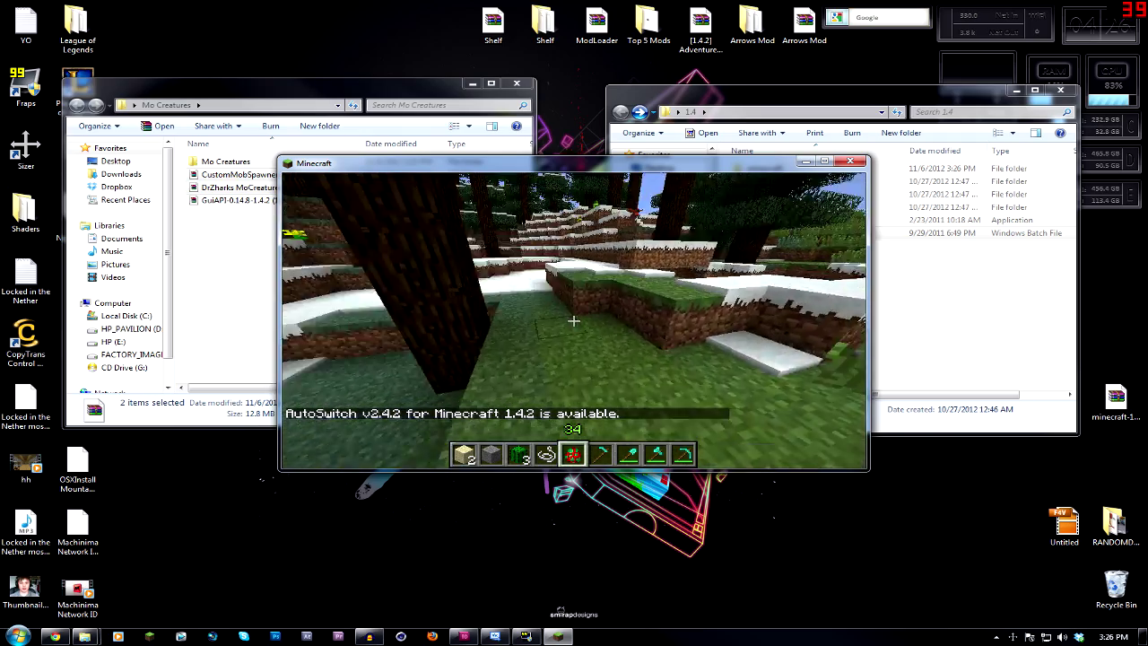
key(5)
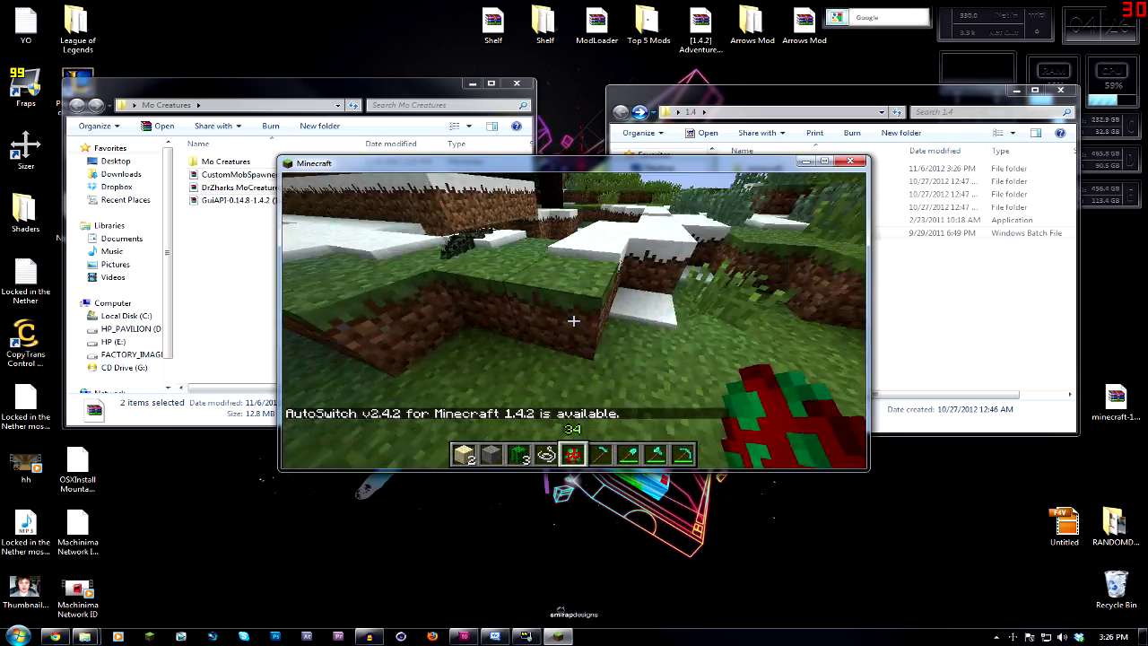
right_click(574, 320)
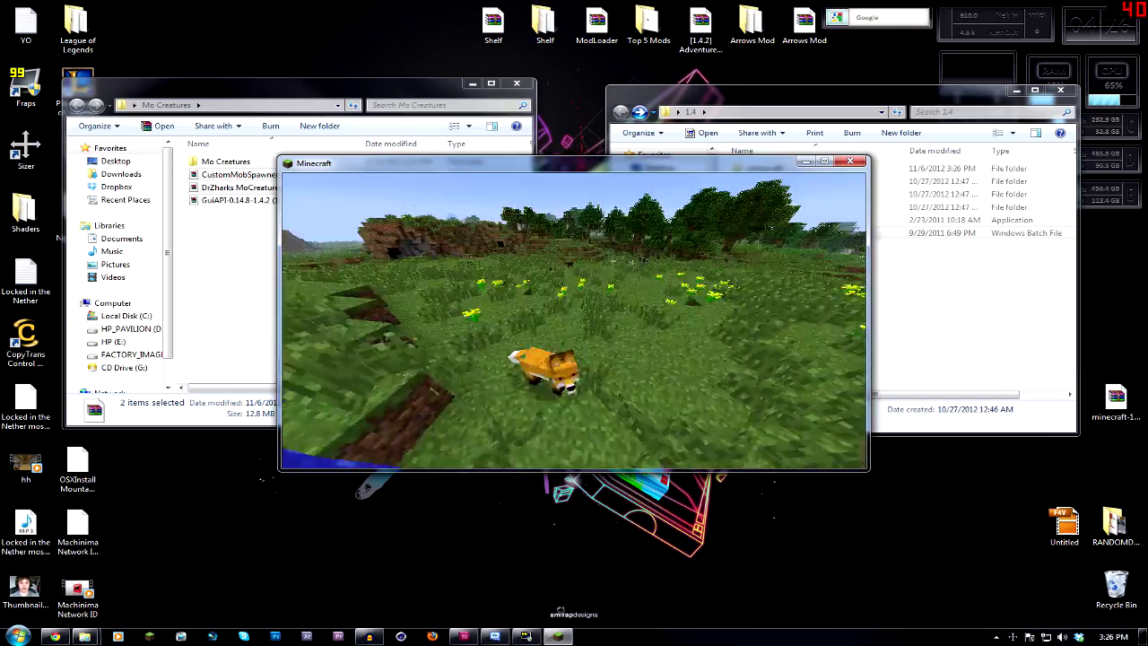
Travel across the grassland and desert to examine the creatures the mod adds to the world
key(w)
key(w)
key(w)
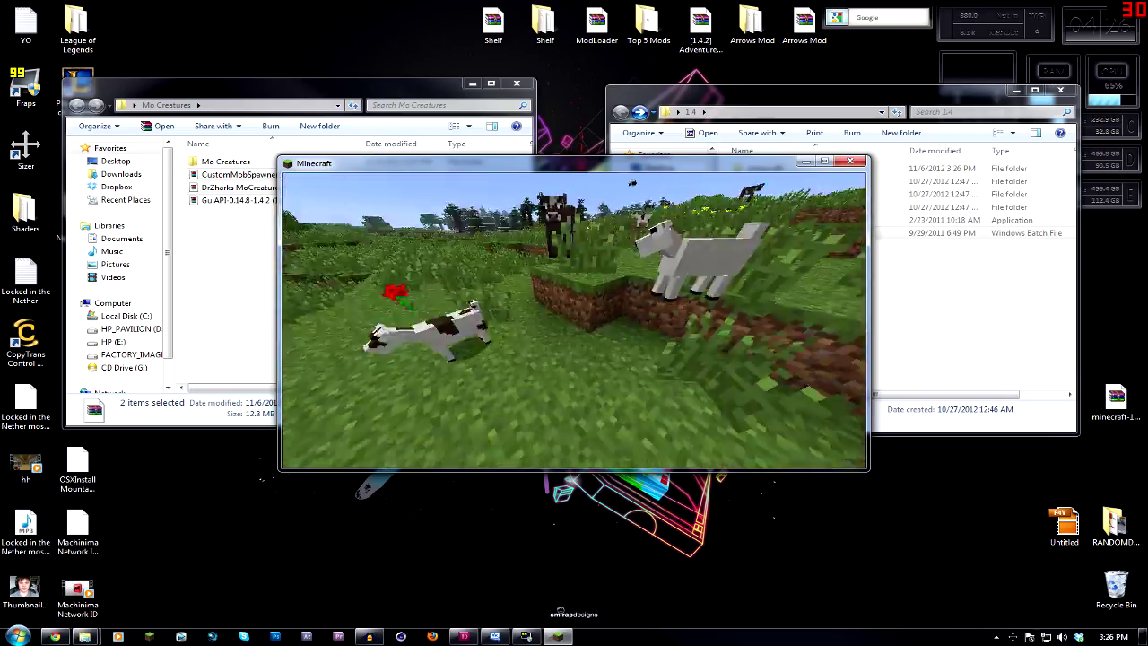
key(w)
key(w)
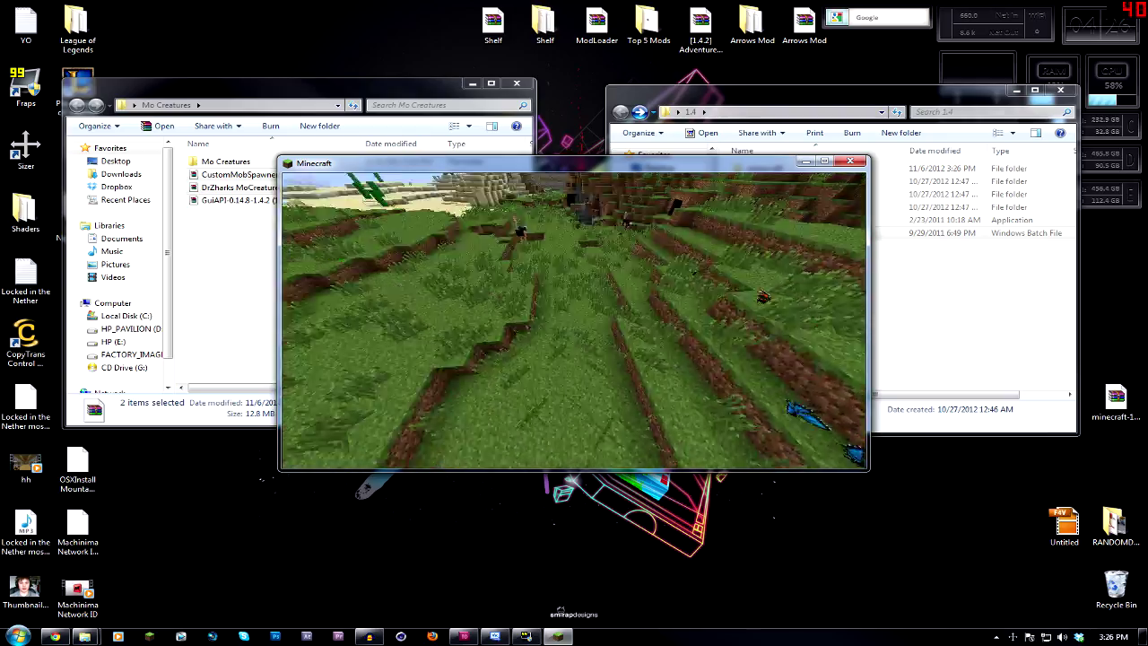
key(w)
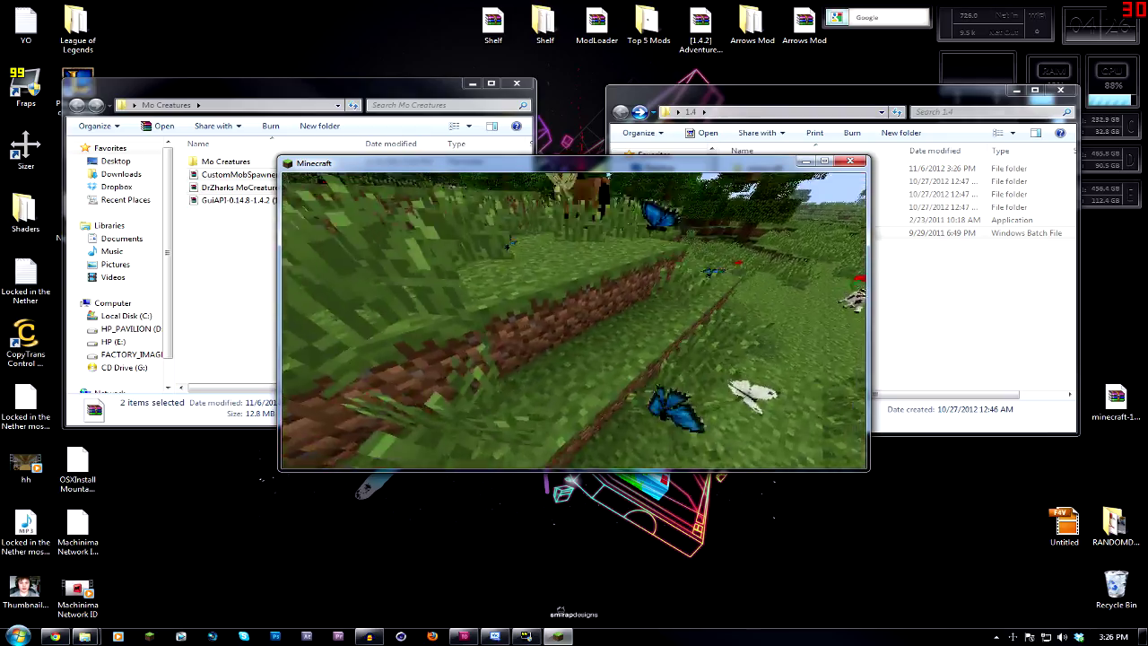
key(w)
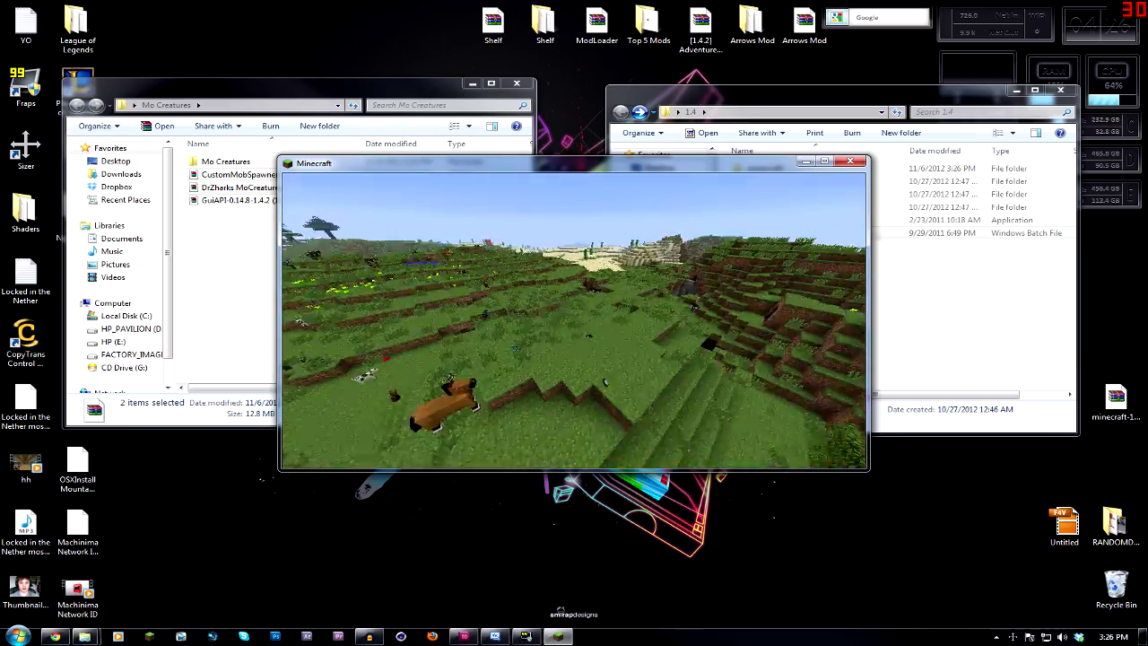
key(w)
key(w)
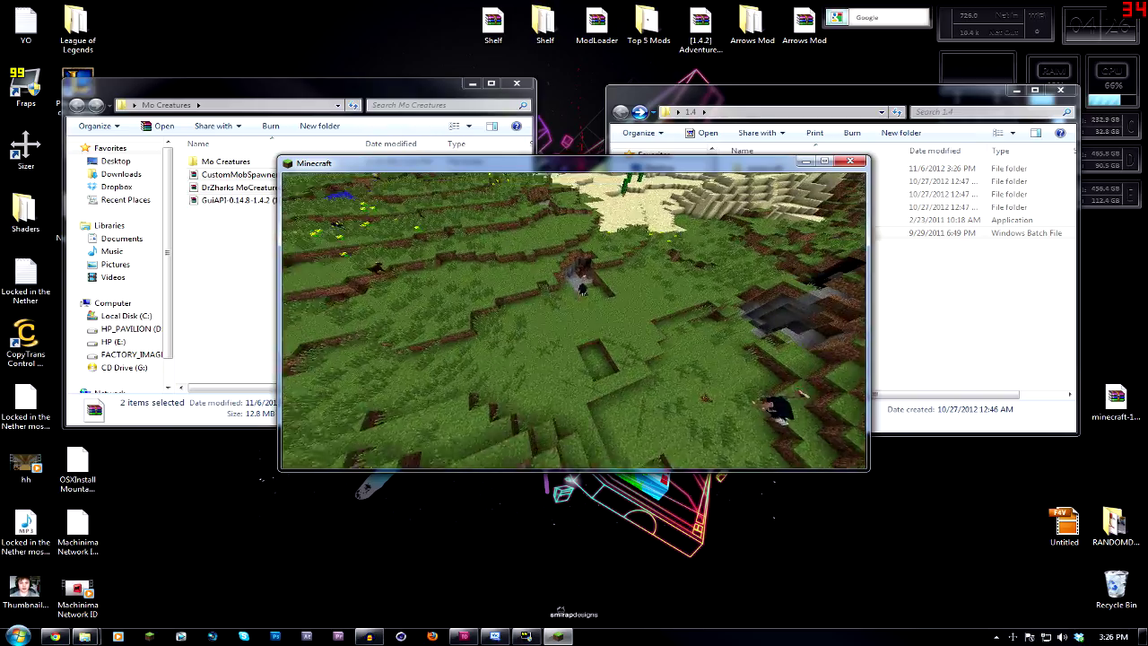
key(w)
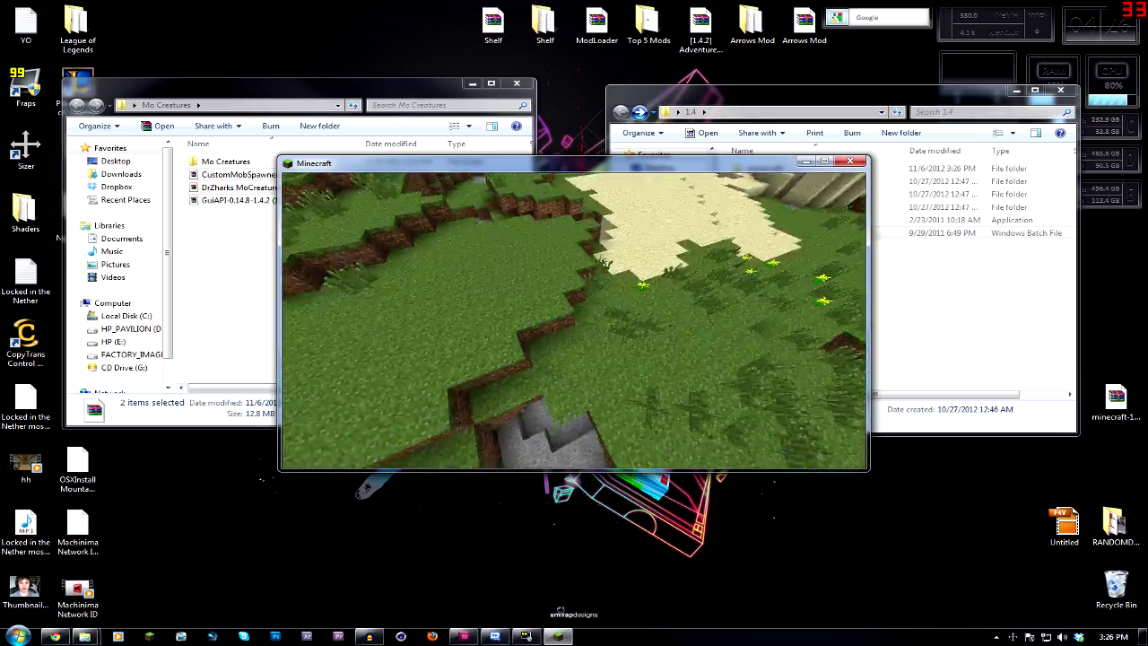
key(w)
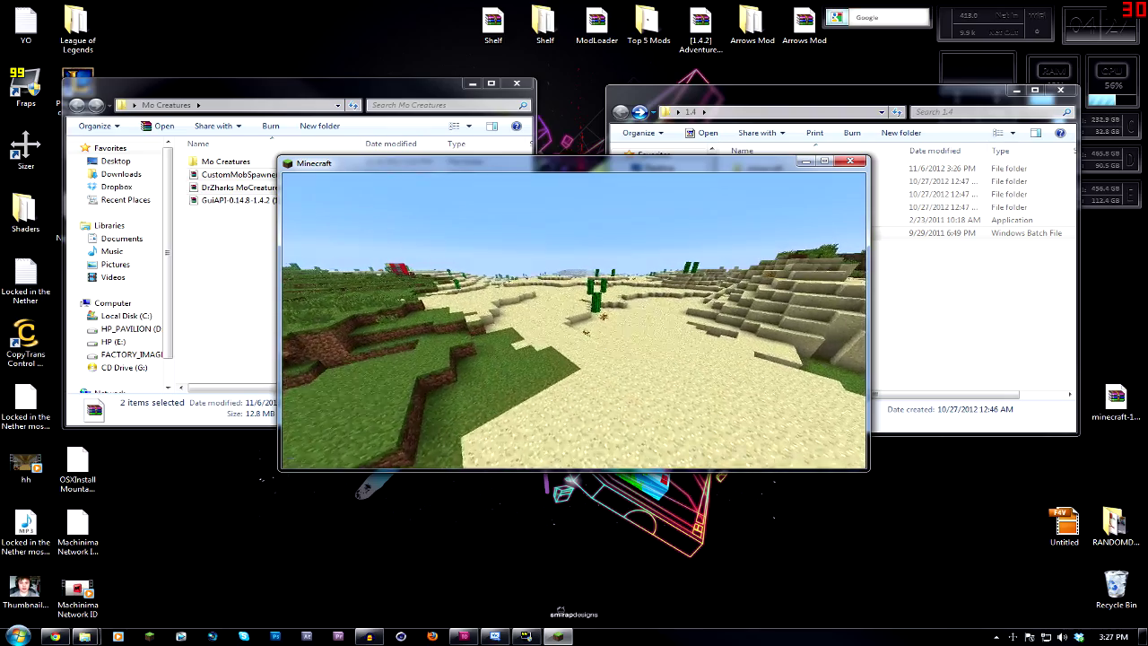
key(w)
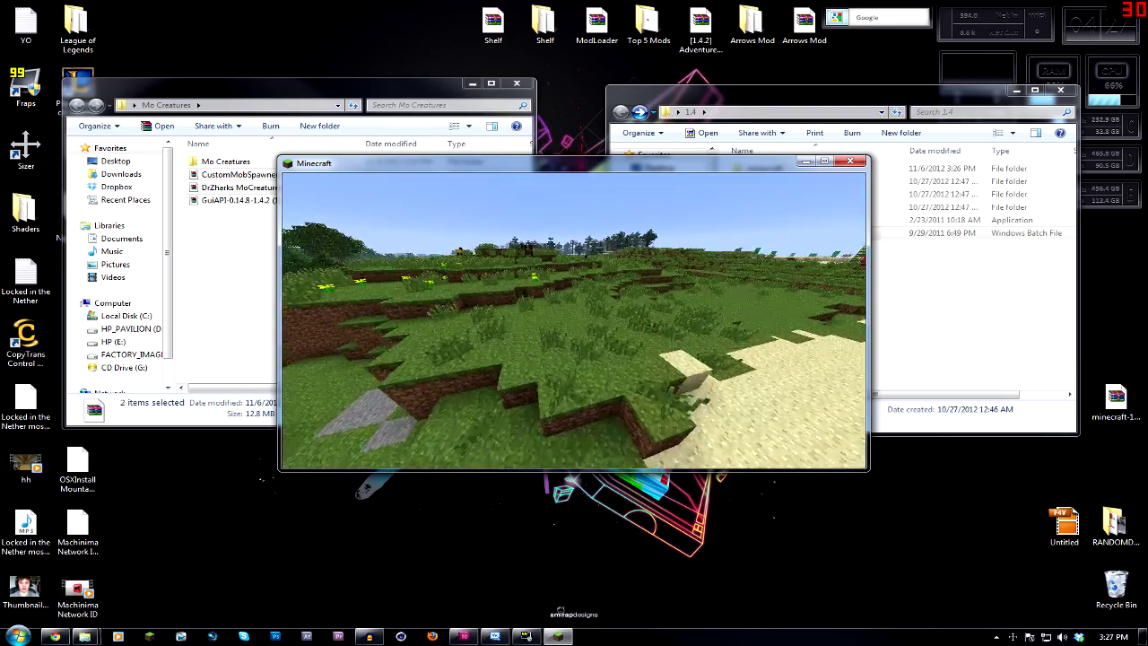
key(w)
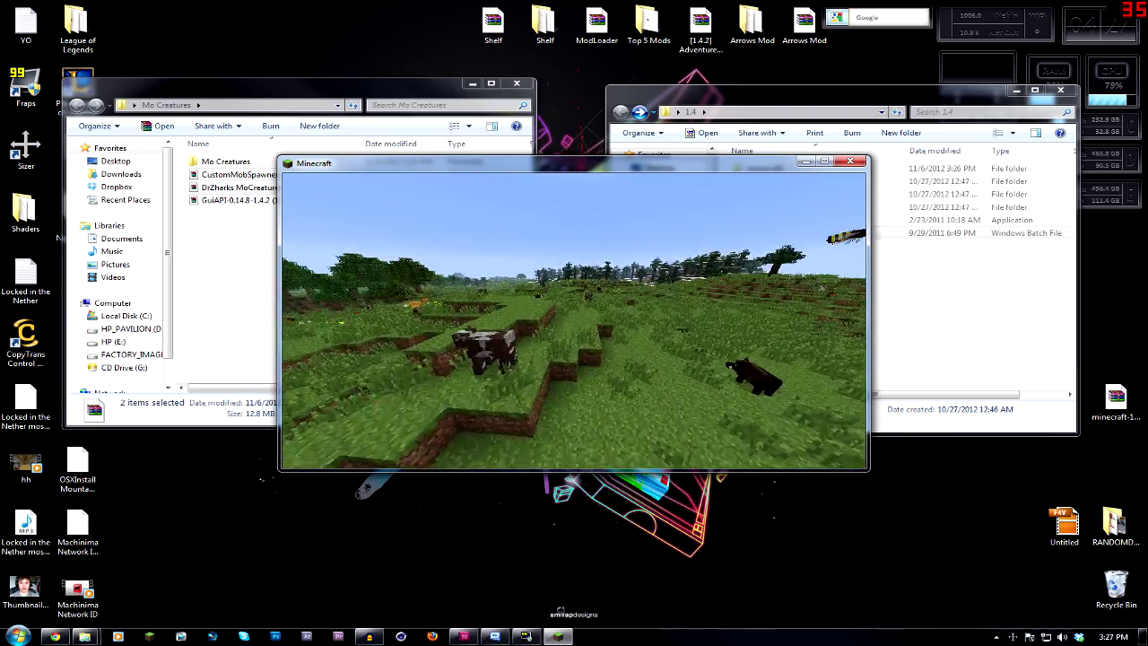
key(w)
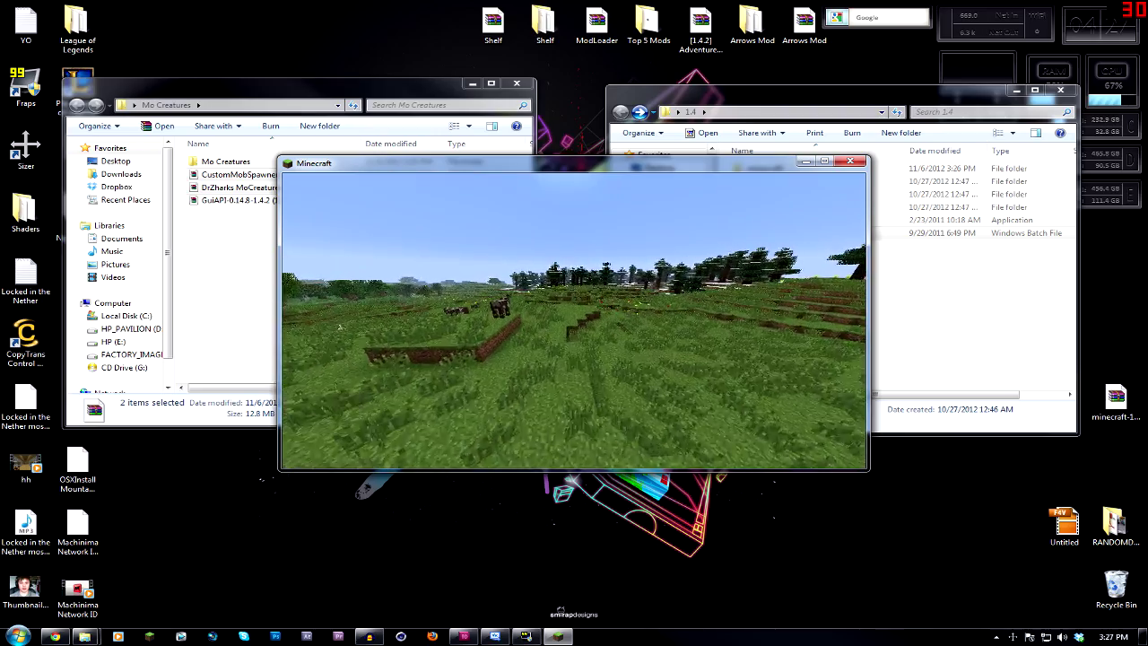
key(w)
key(w)
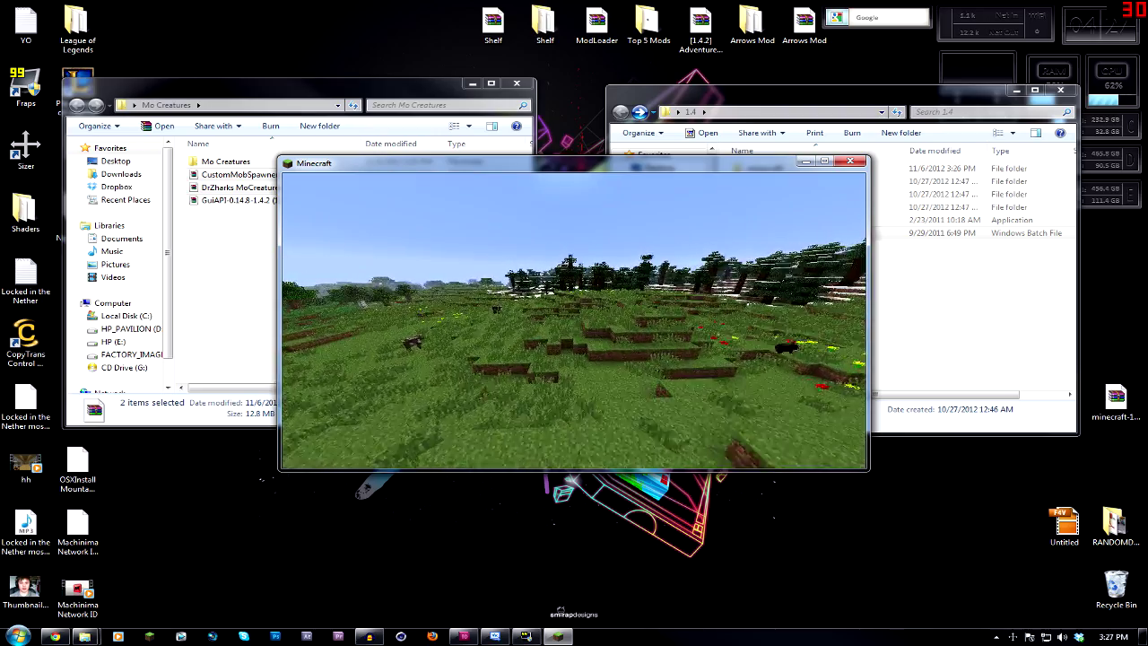
key(w)
key(w)
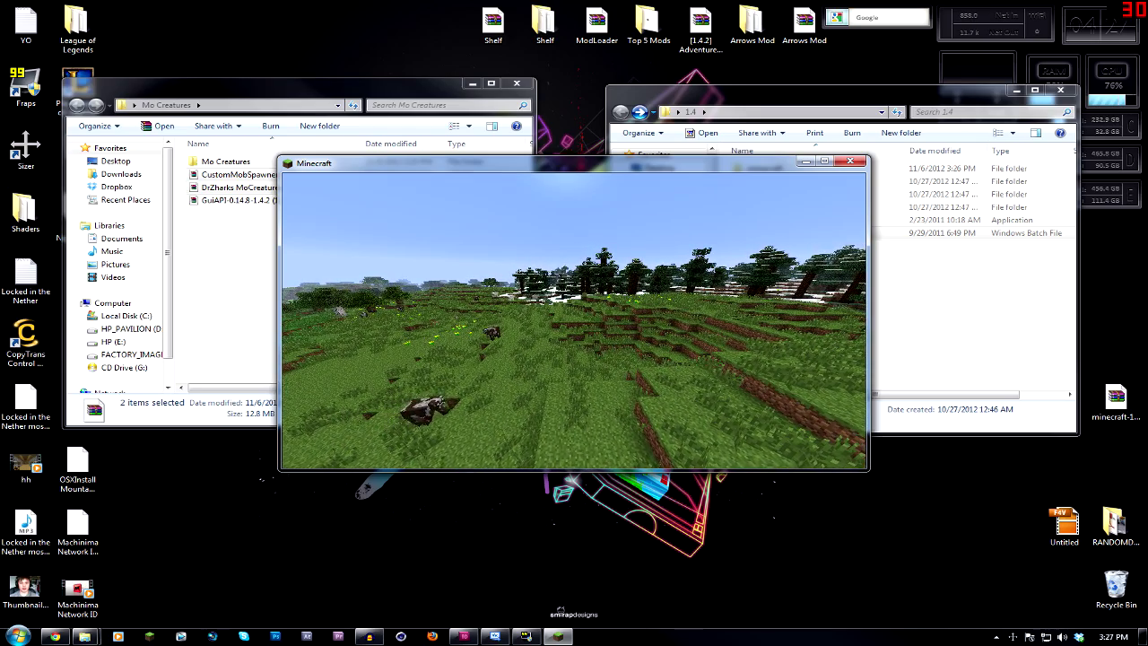
key(w)
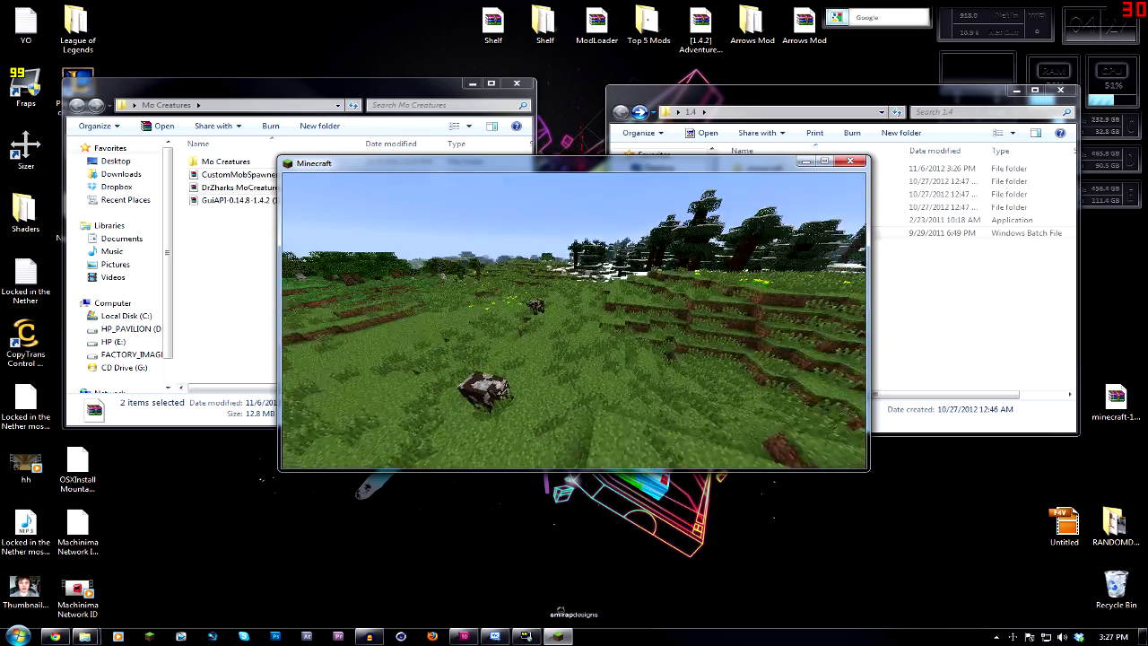
key(w)
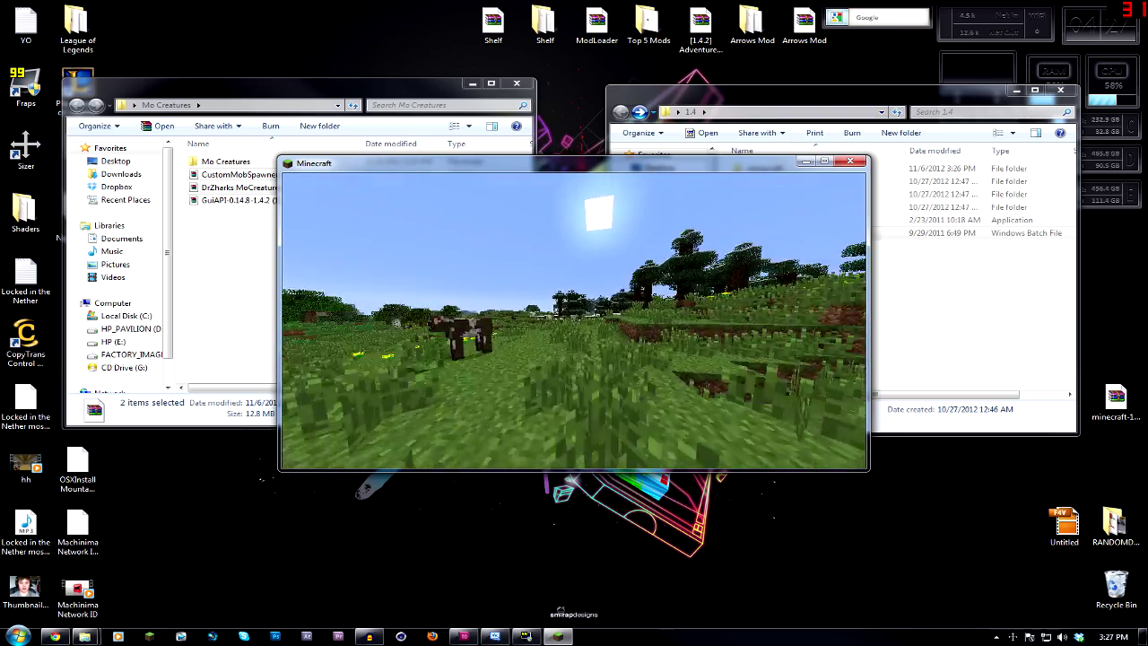
key(w)
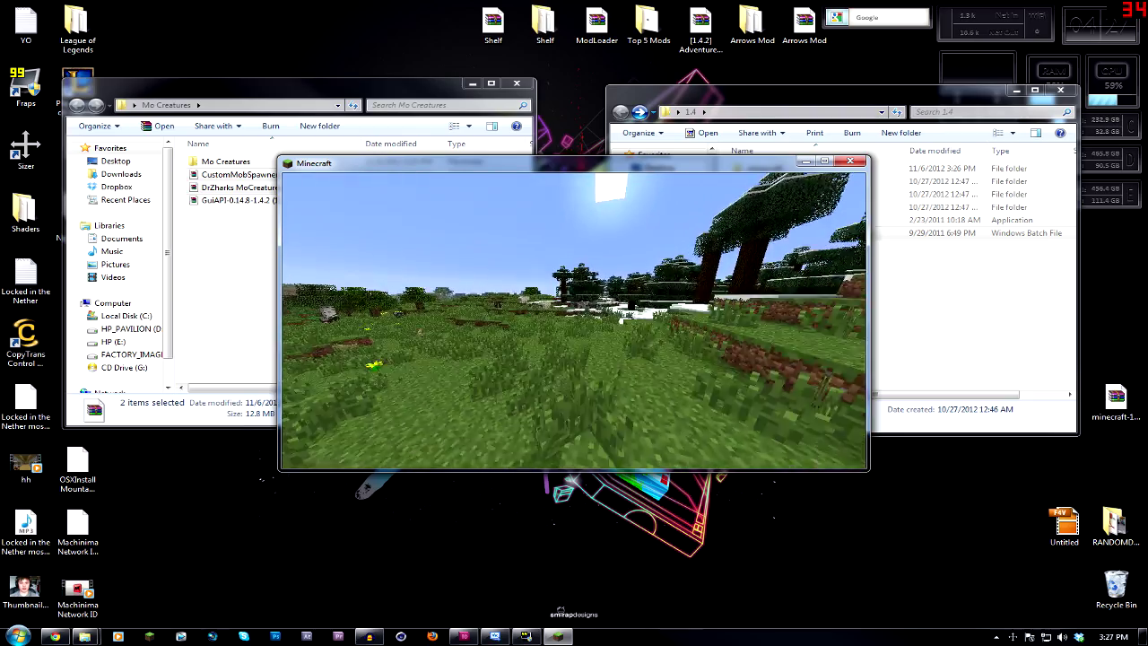
Approach the white bears along the edge of the snowy forest and examine them up close
key(w)
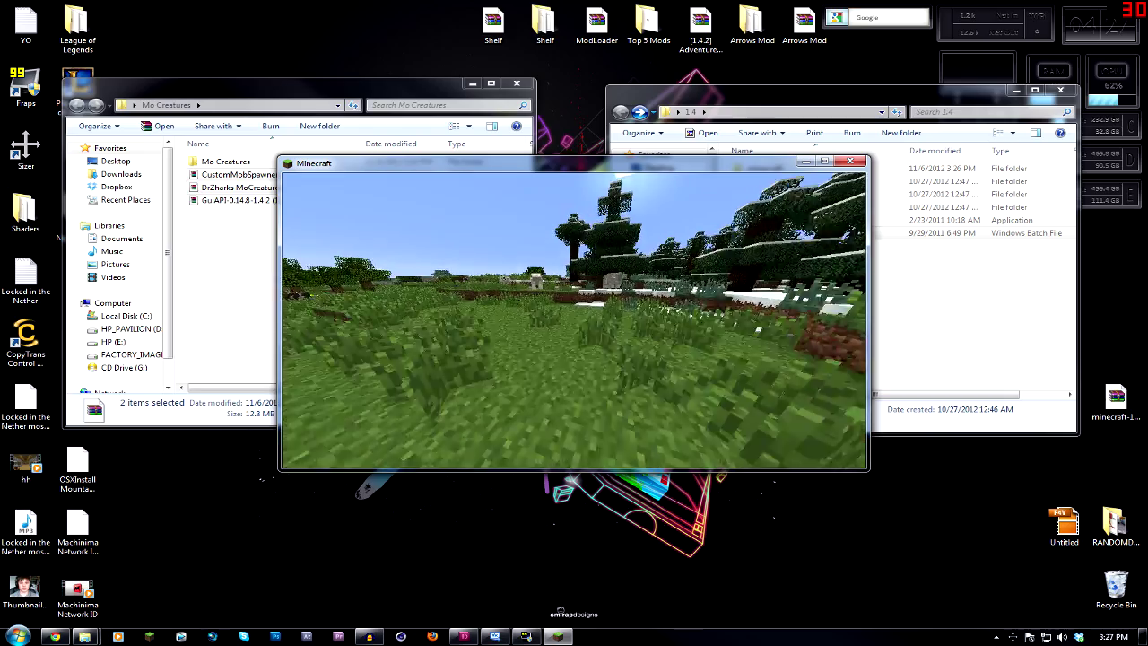
key(w)
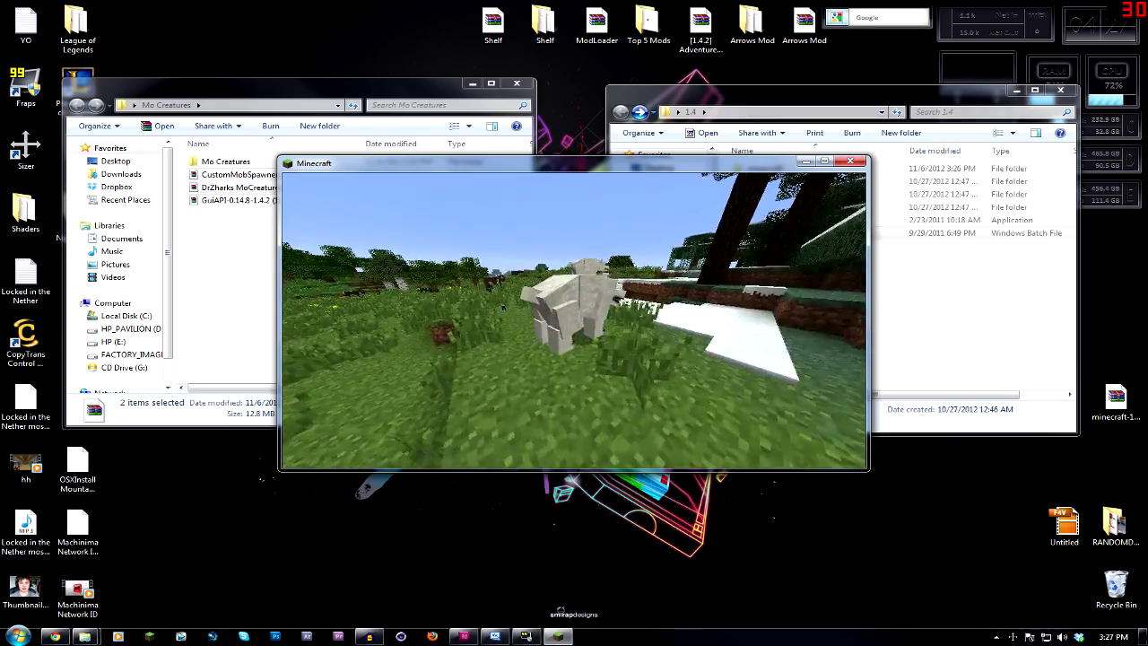
key(w)
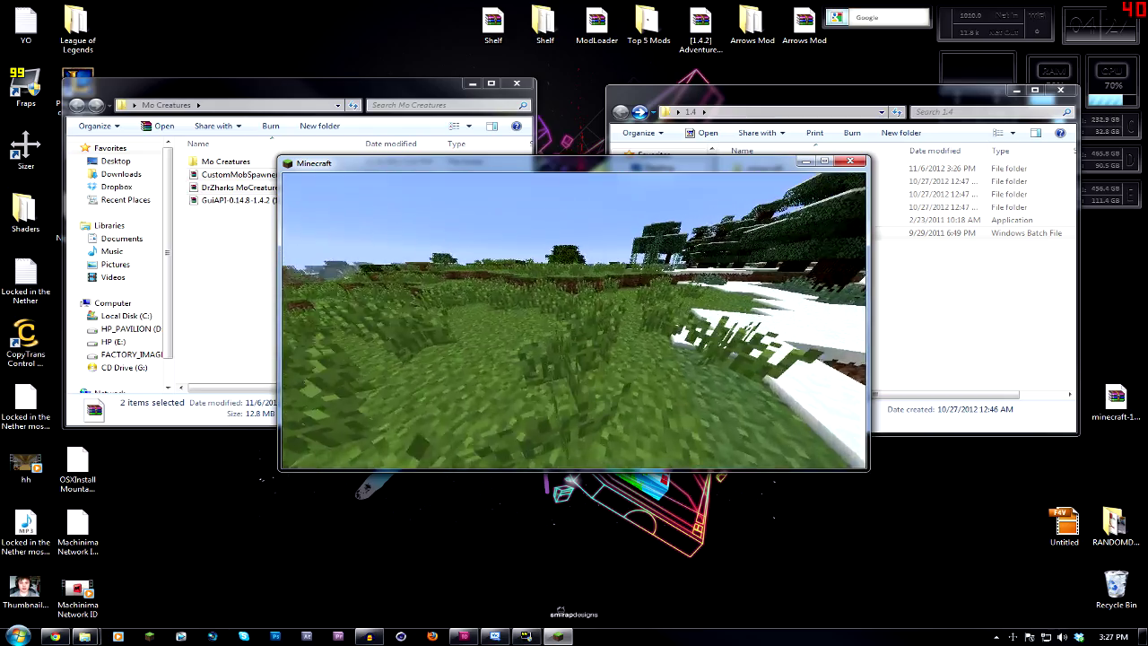
key(w)
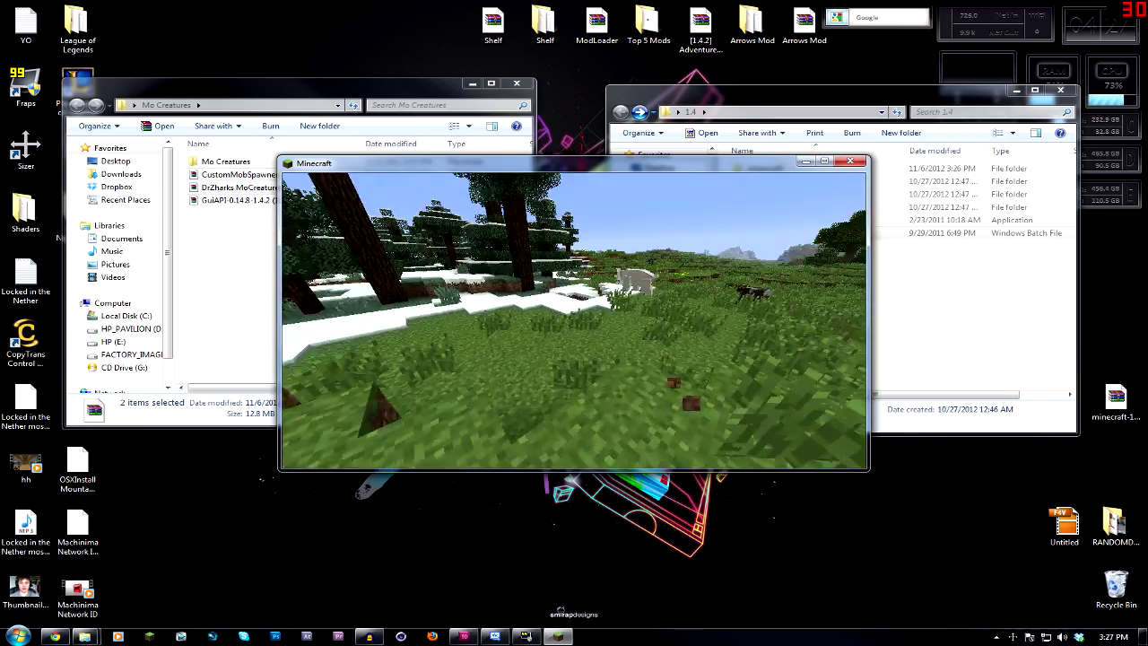
key(w)
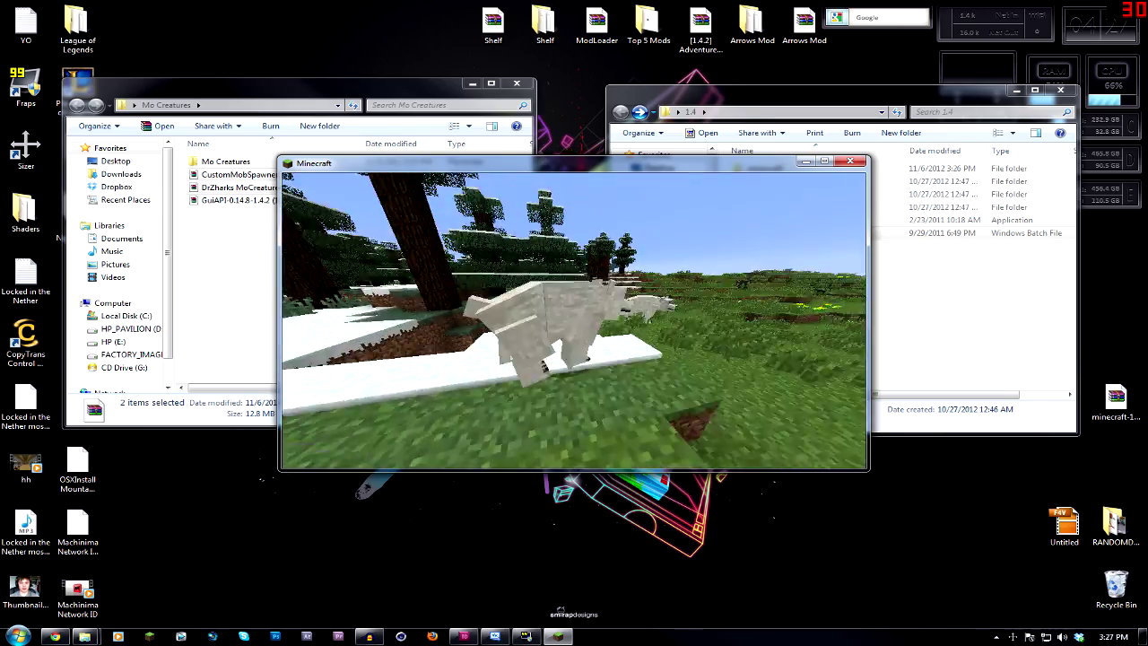
key(w)
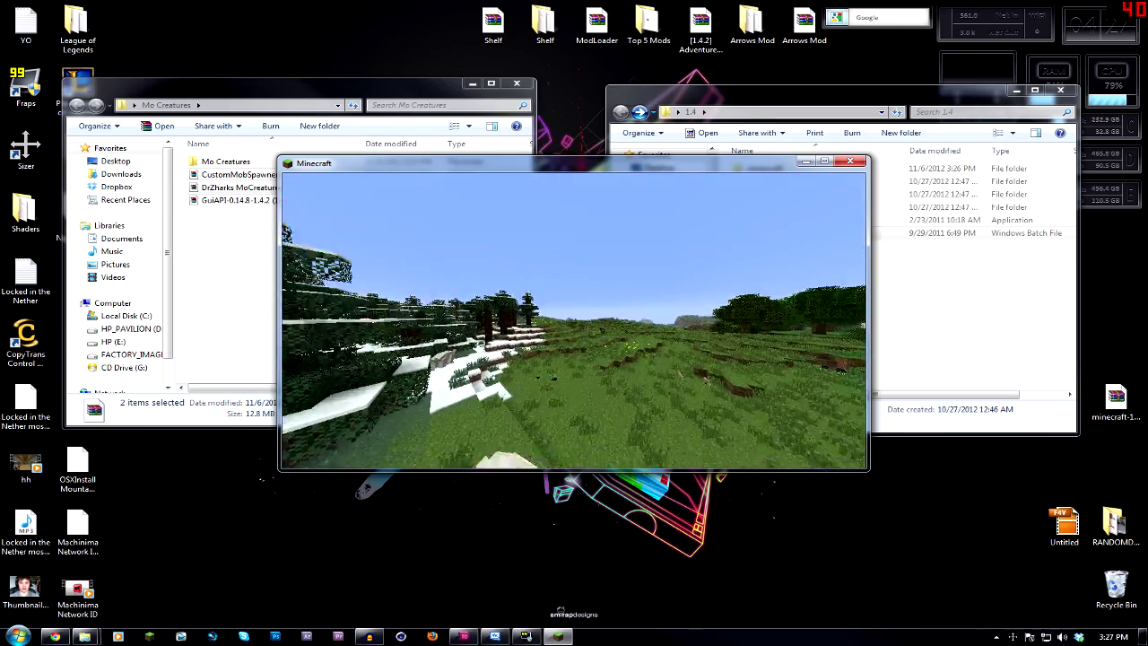
Explore the grassy hills beside the snowy forest to examine more of the creatures roaming there
key(w)
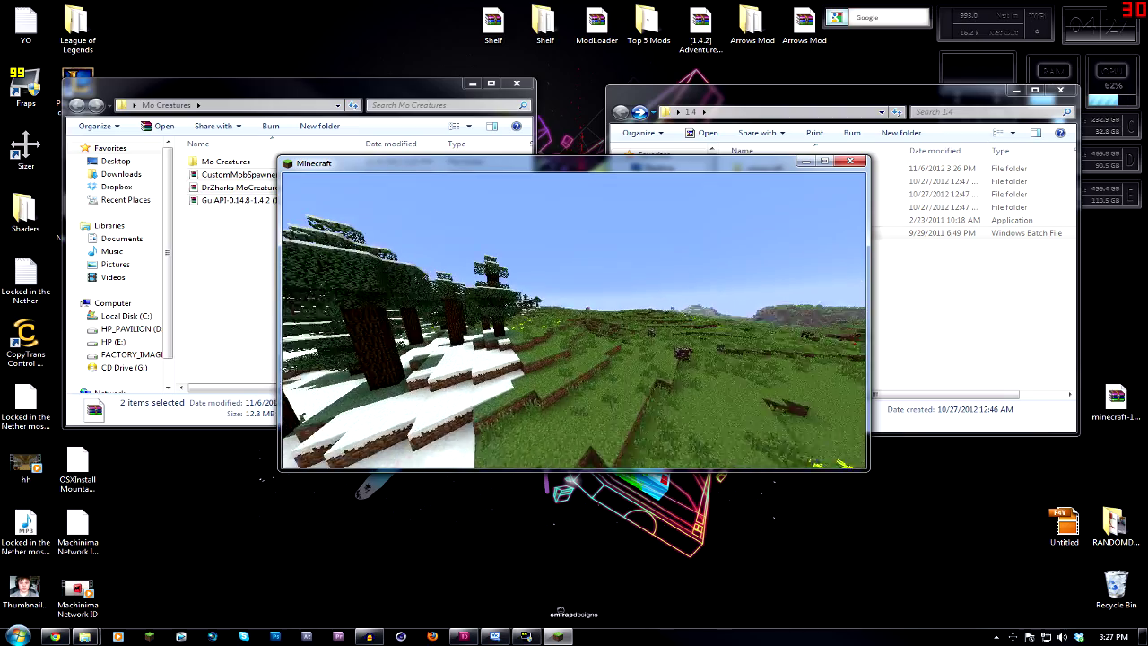
key(w)
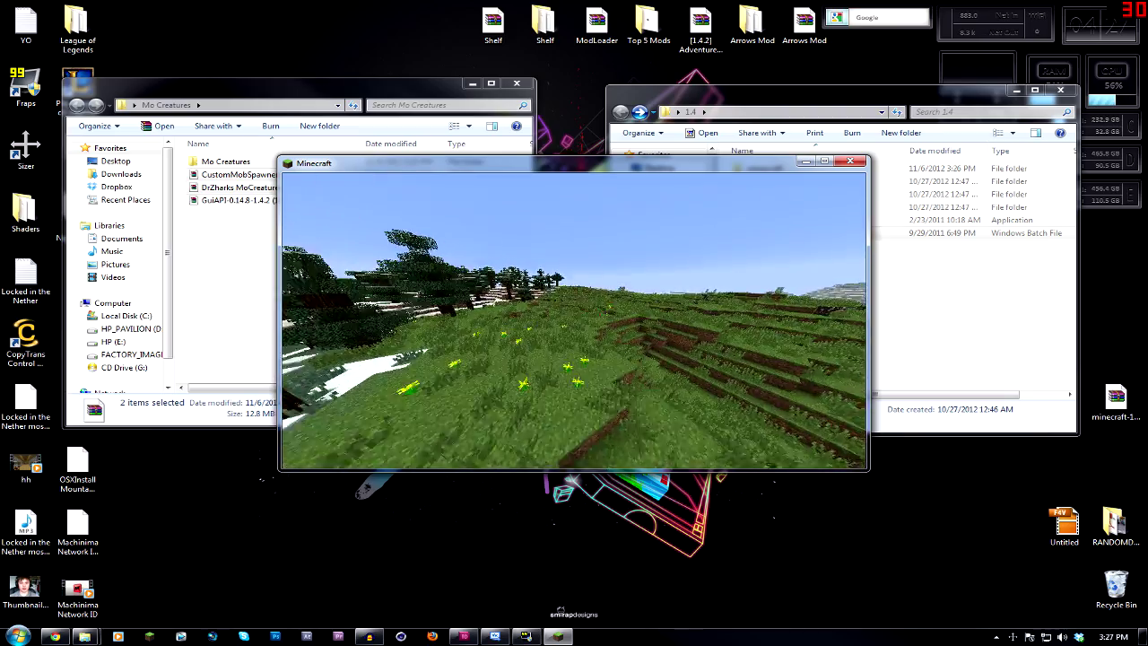
key(w)
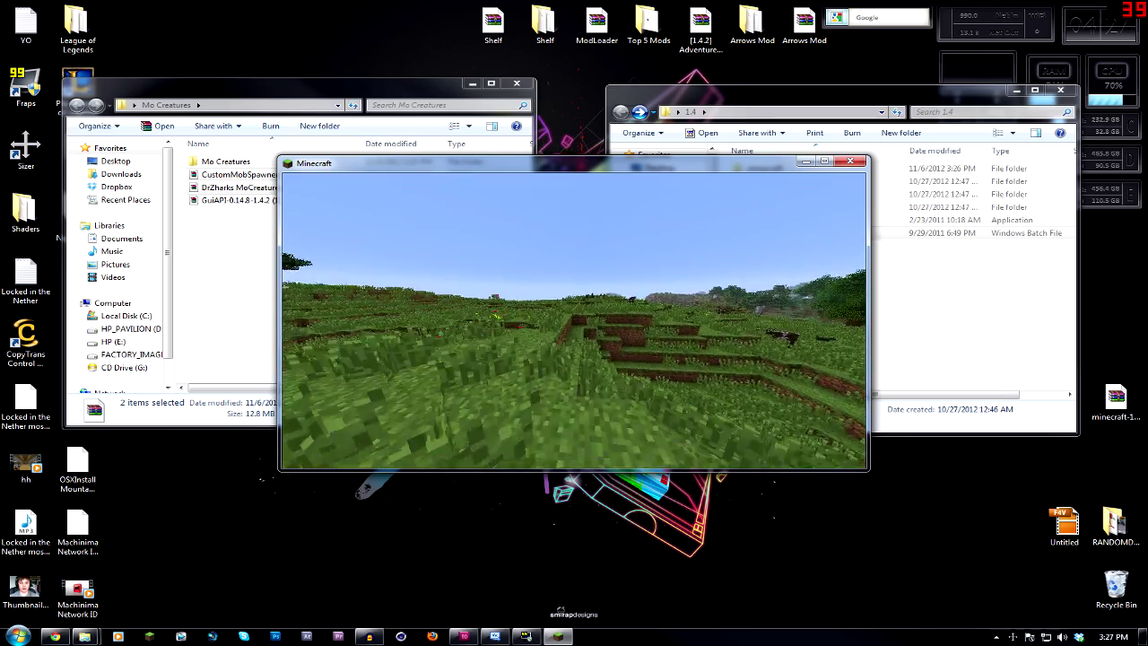
key(w)
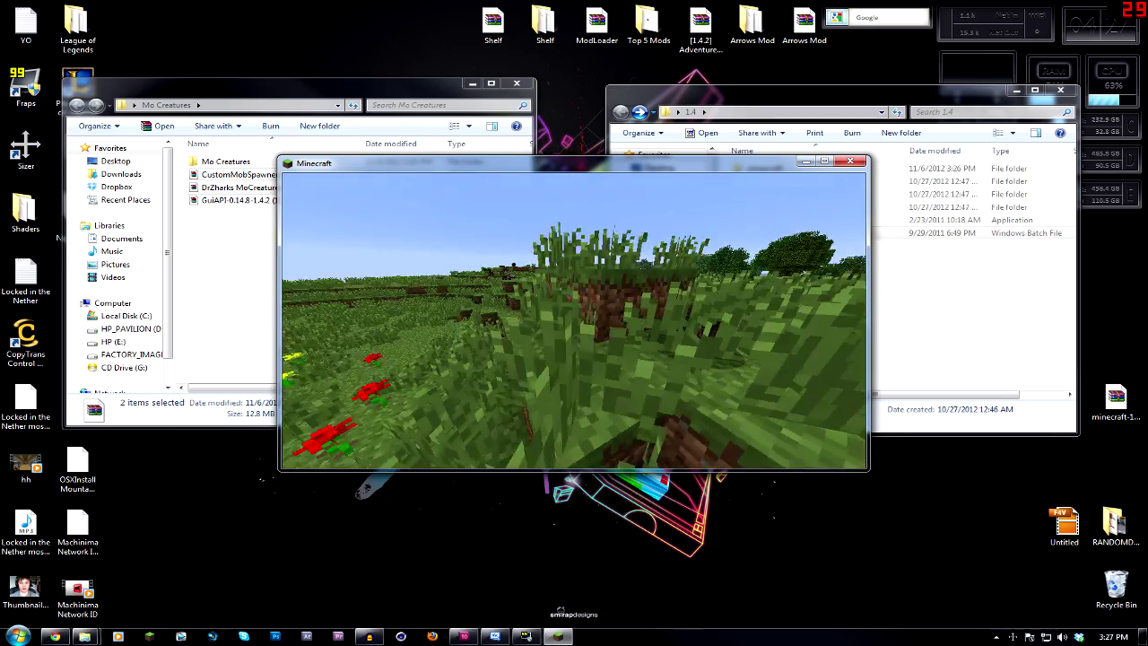
key(w)
key(w)
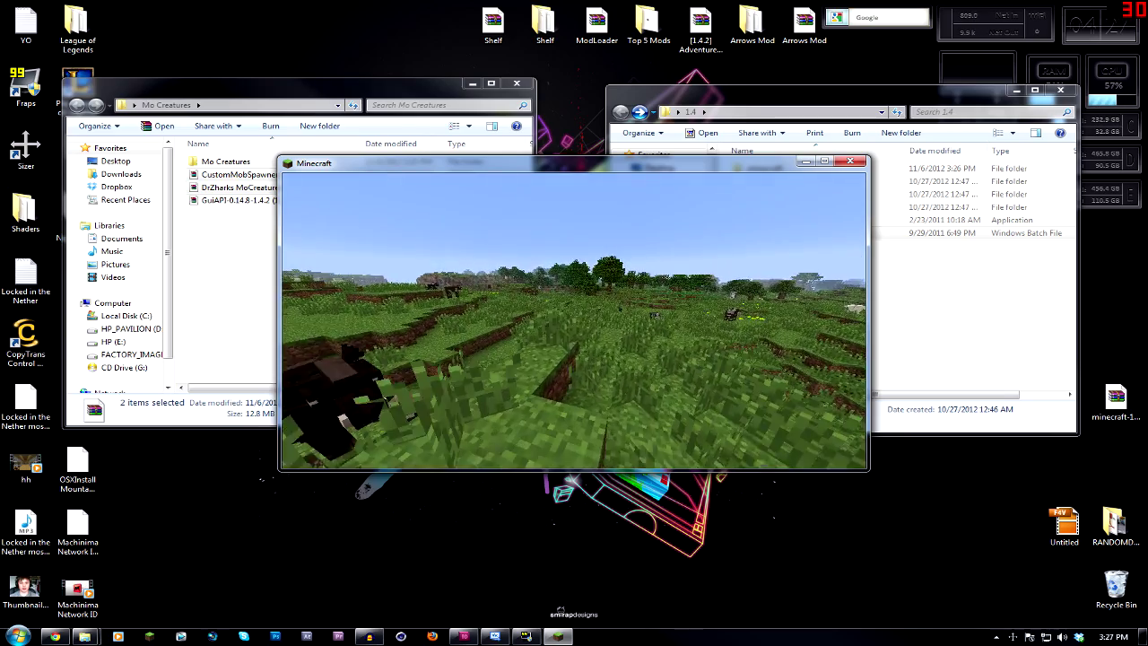
key(w)
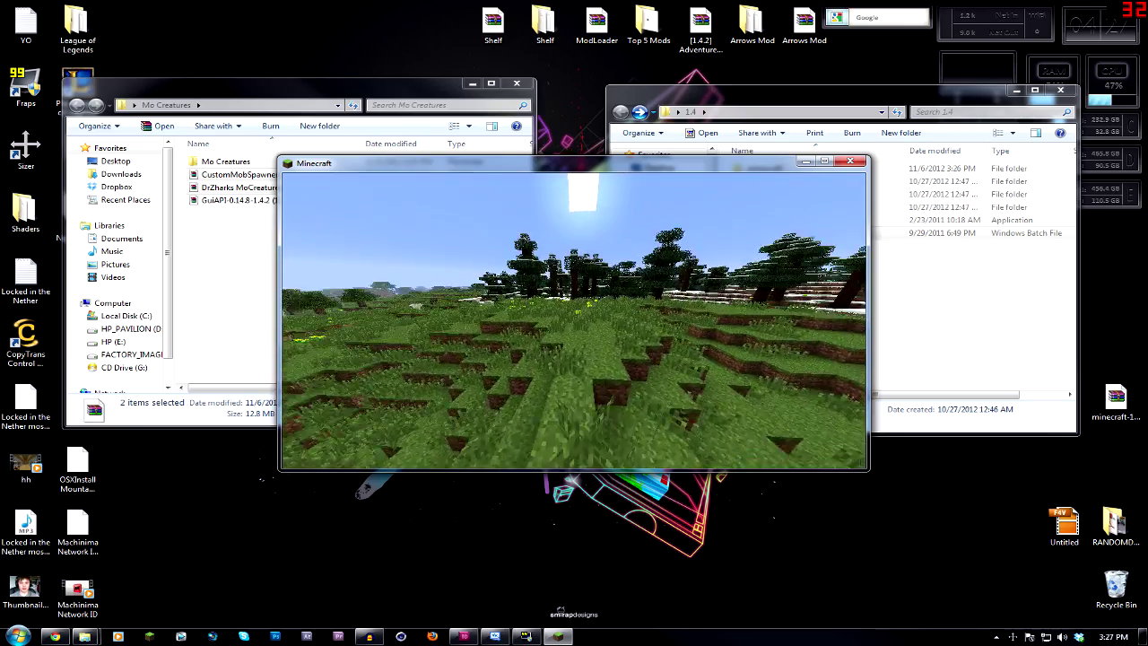
key(w)
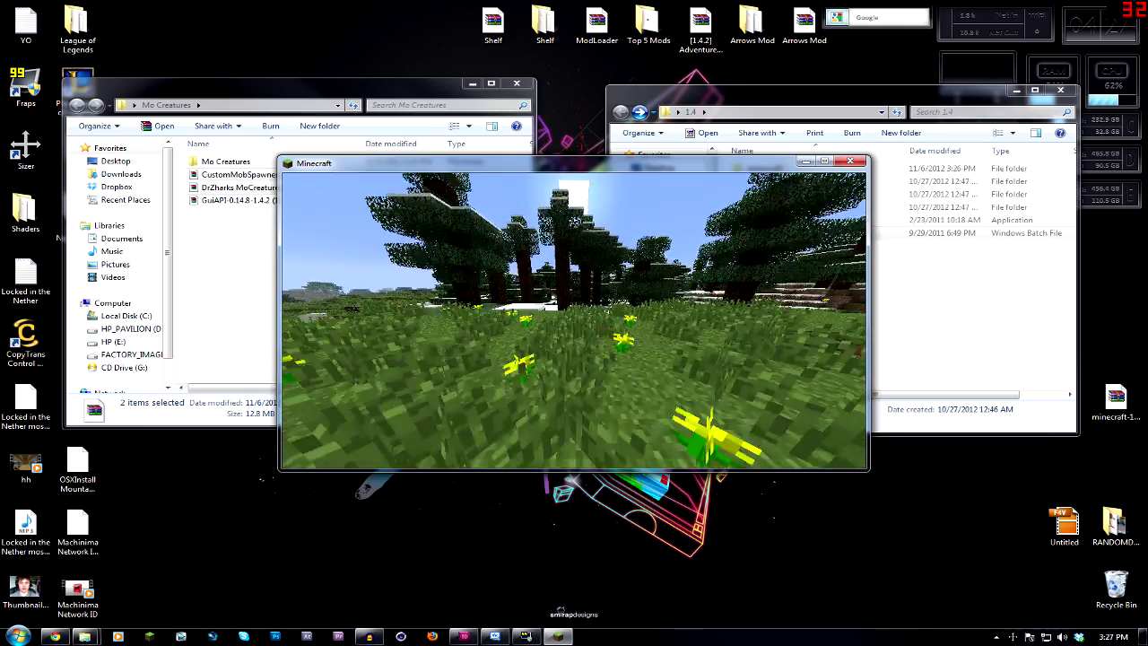